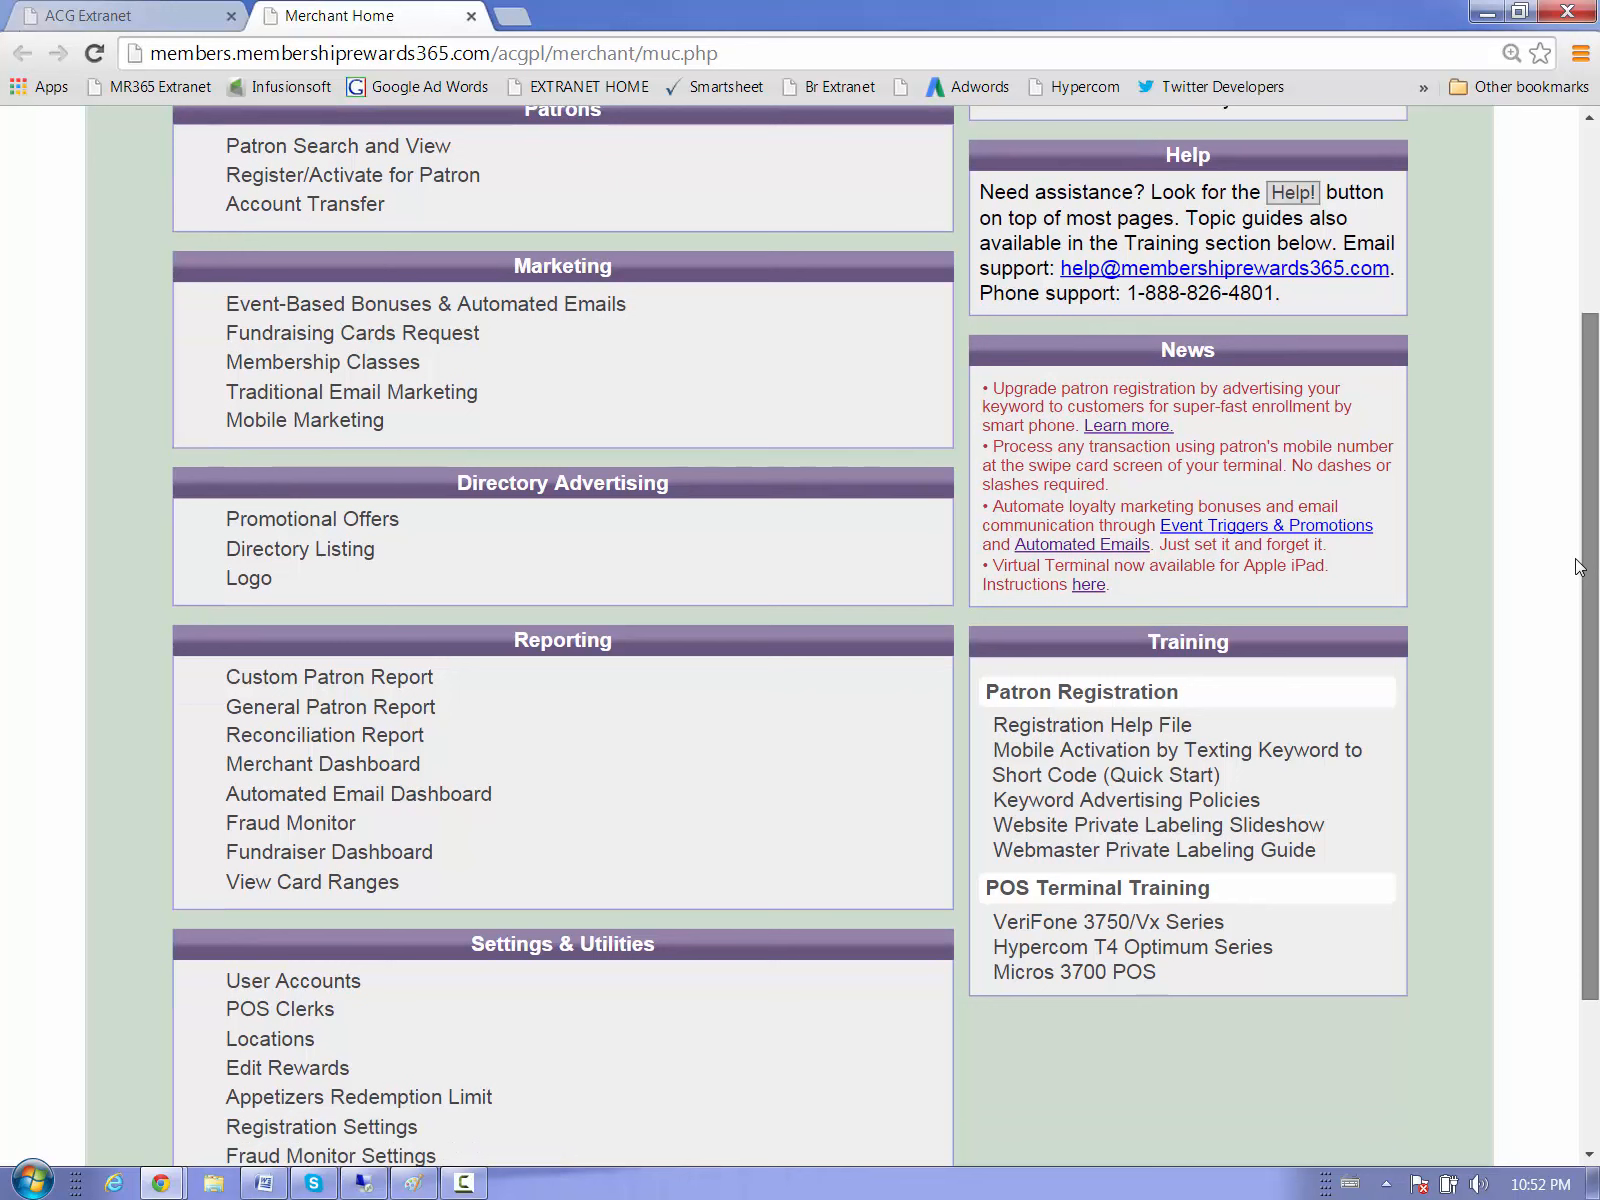
Open the User List under Settings & Utilities and bring up the last user's account for editing
{"action": "left_click_drag", "start_coordinate": [1577, 566], "coordinate": [1577, 600]}
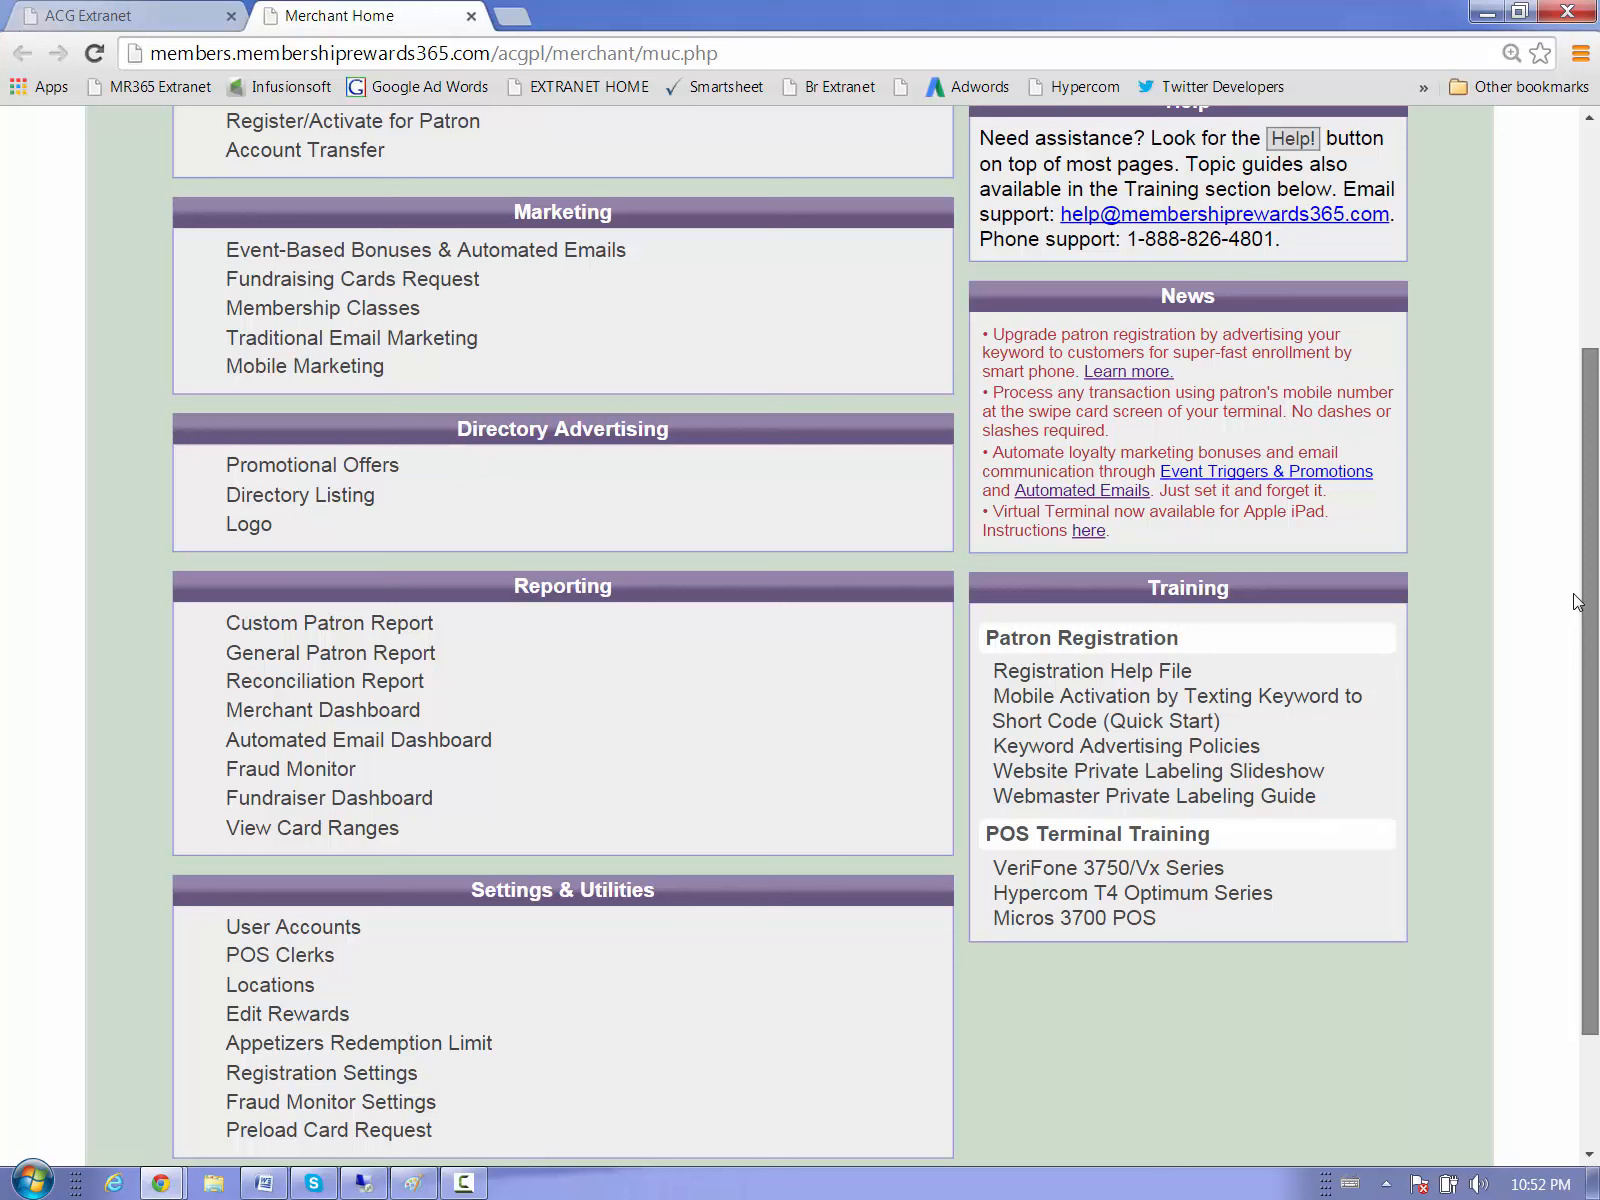
{"action": "left_click_drag", "start_coordinate": [1577, 600], "coordinate": [1577, 640]}
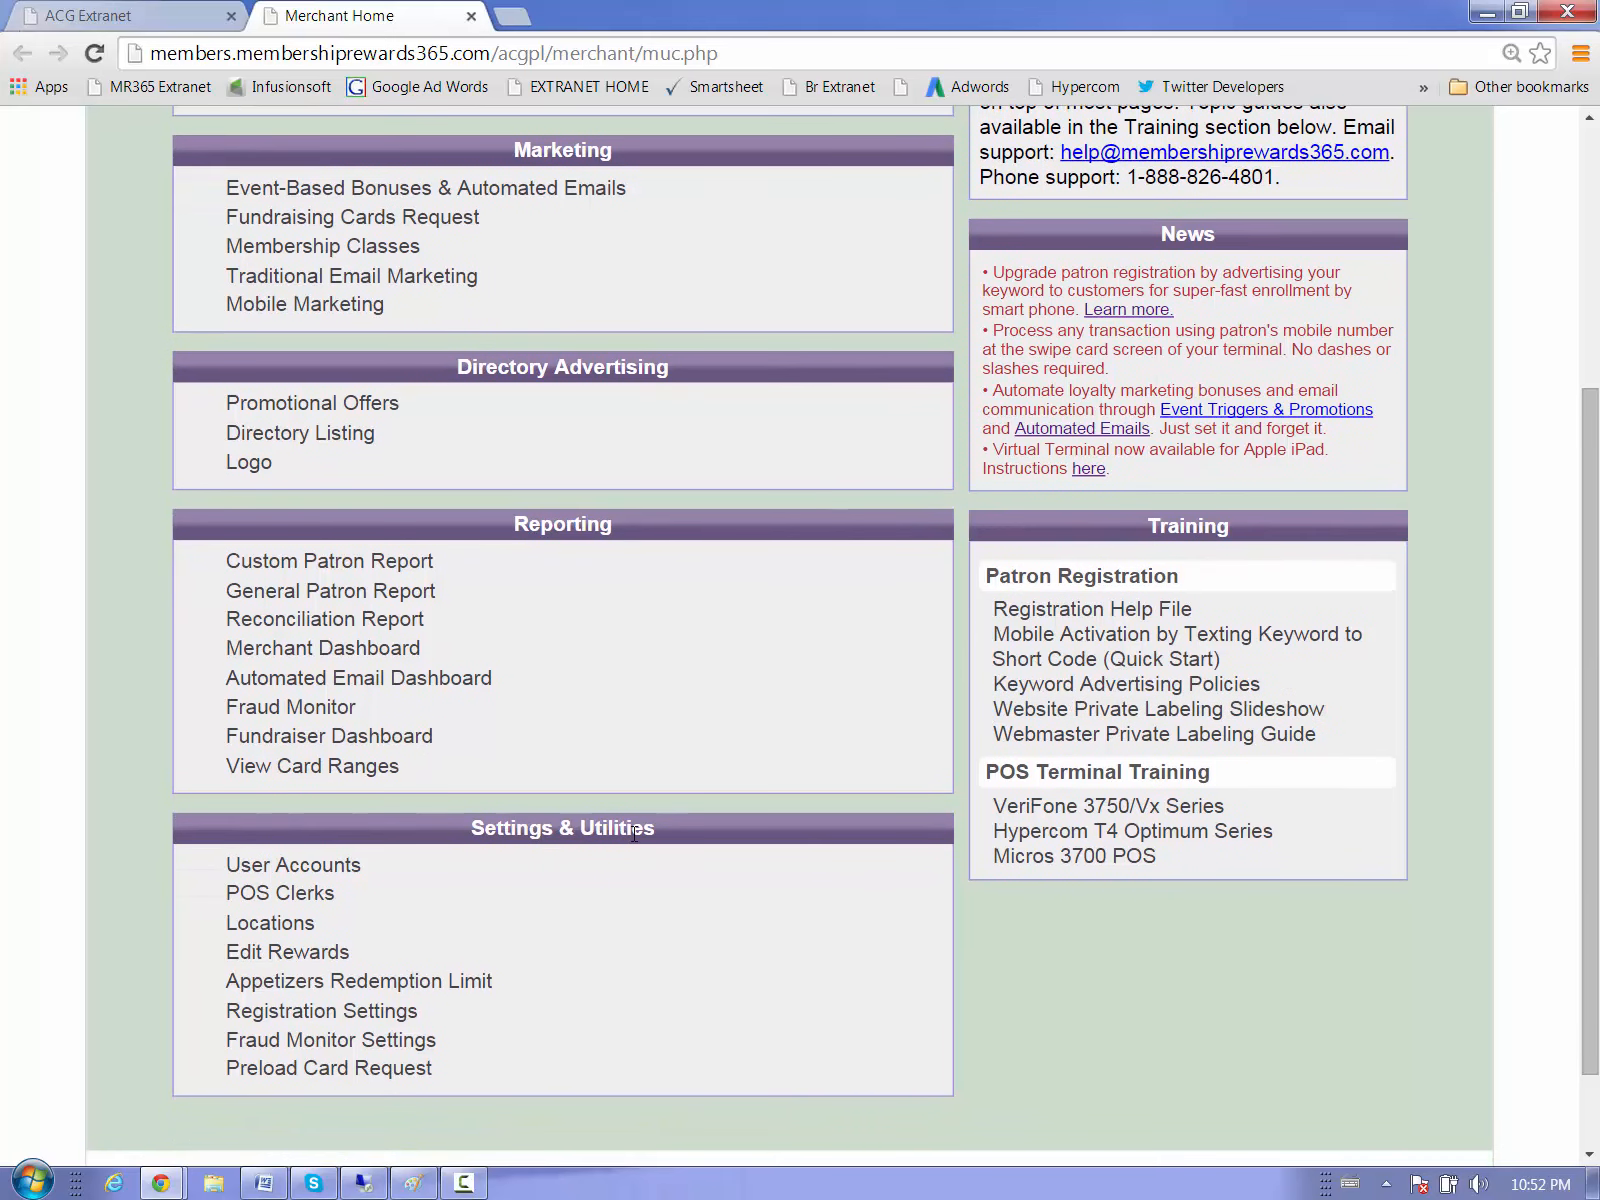
{"action": "left_click", "coordinate": [328, 872]}
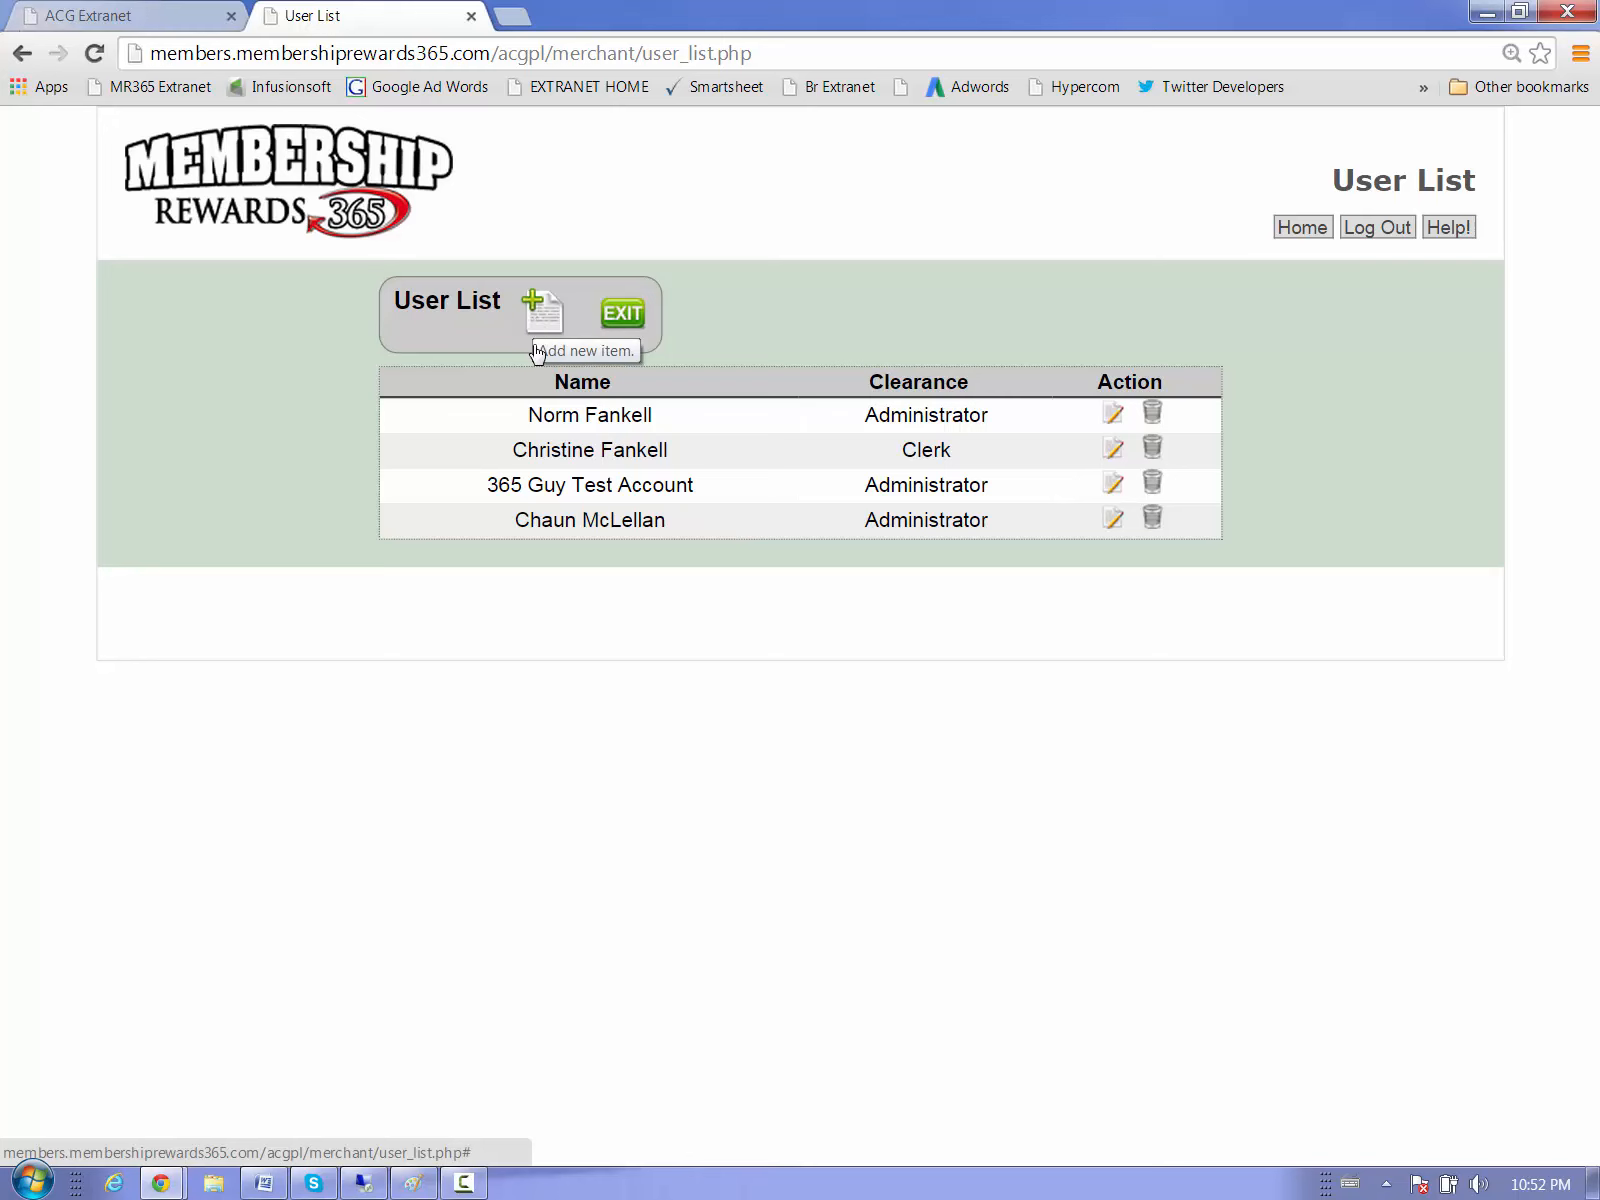
{"action": "left_click", "coordinate": [1112, 519]}
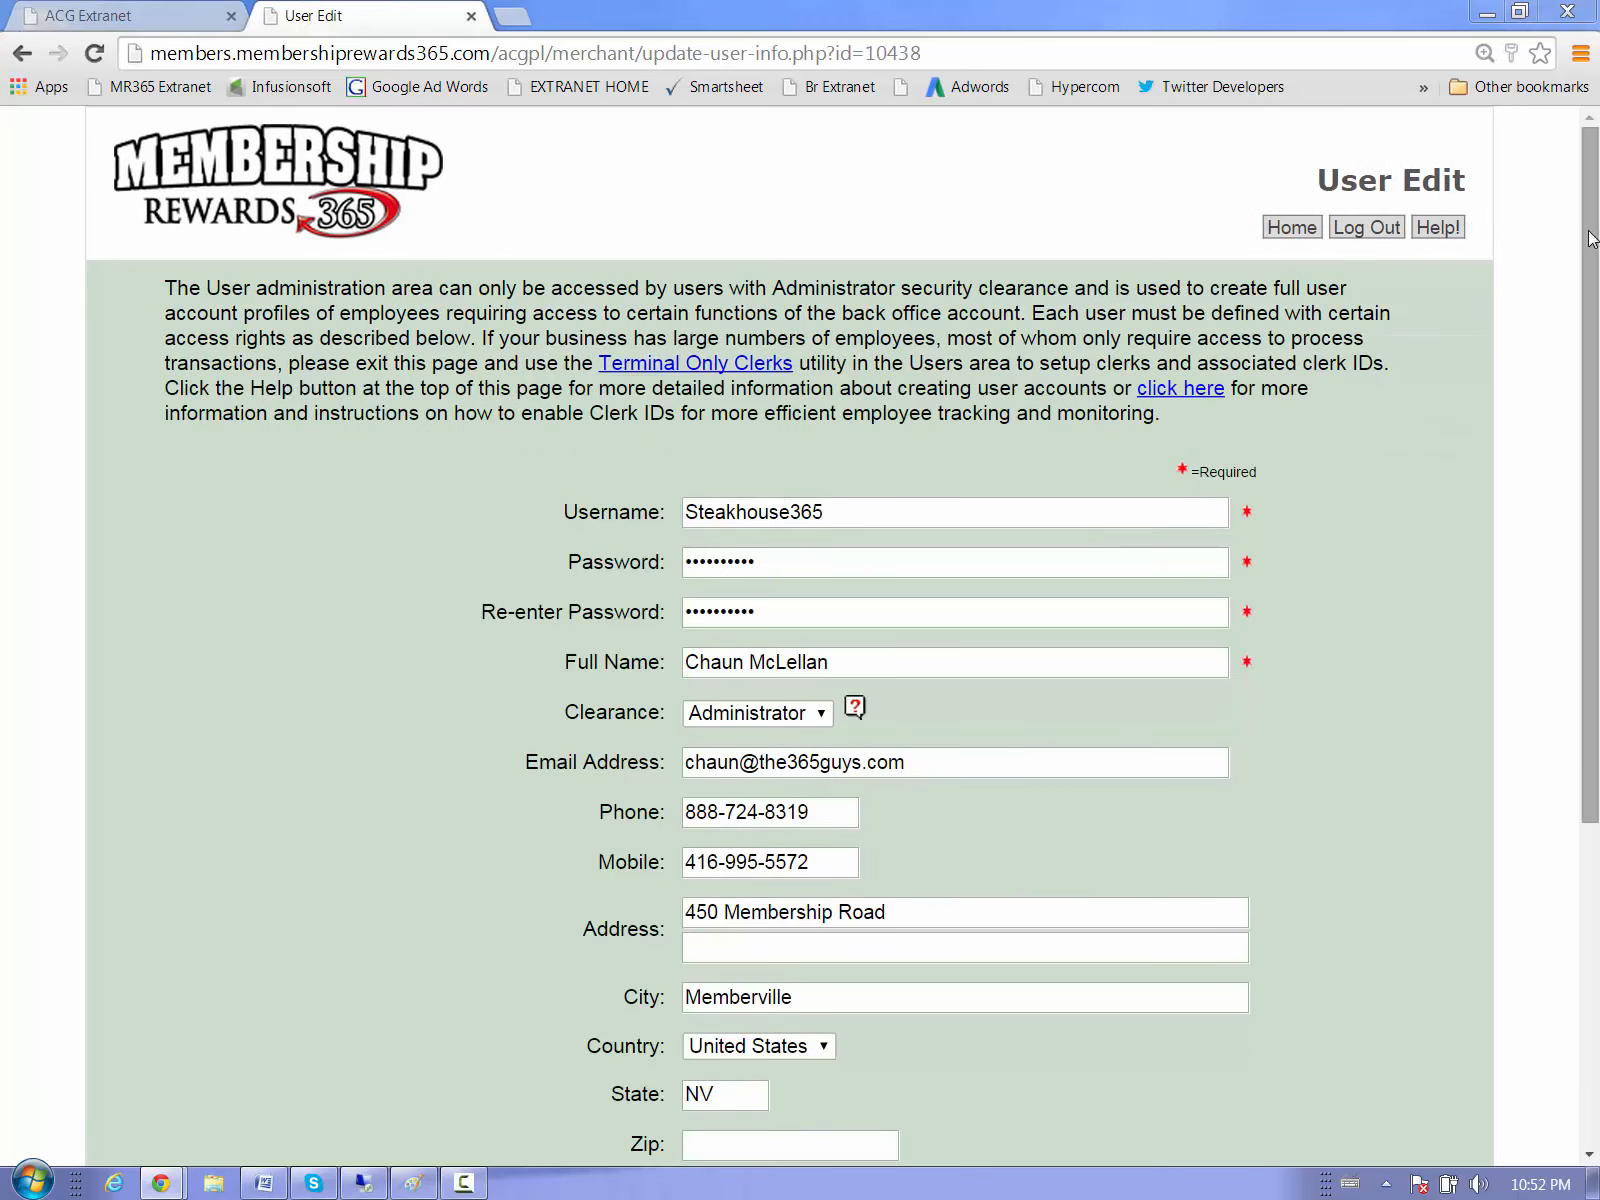
Show the Clearance dropdown's levels: Administrator, Auditor, Clerk, Manager, Marketing and Corporate
{"action": "scroll", "coordinate": [838, 342], "scroll_direction": "down", "scroll_amount": 1}
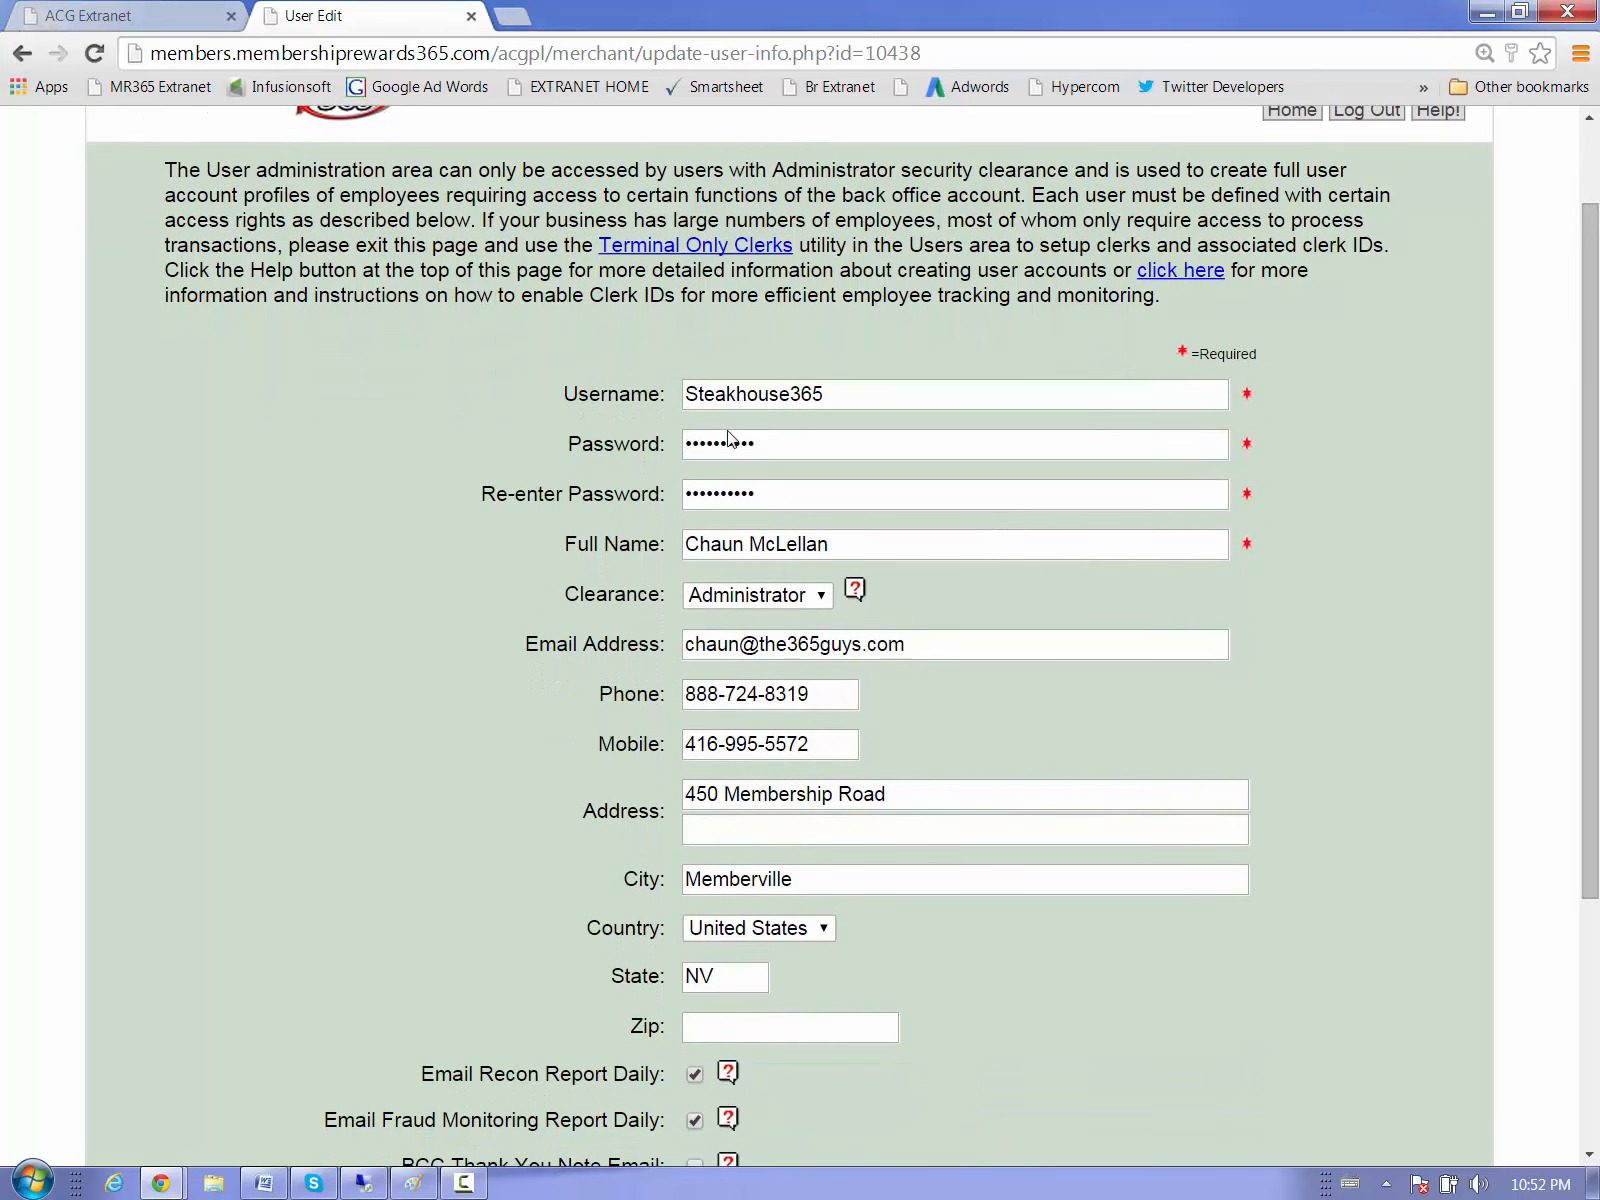
{"action": "left_click_drag", "start_coordinate": [1596, 398], "coordinate": [1546, 532]}
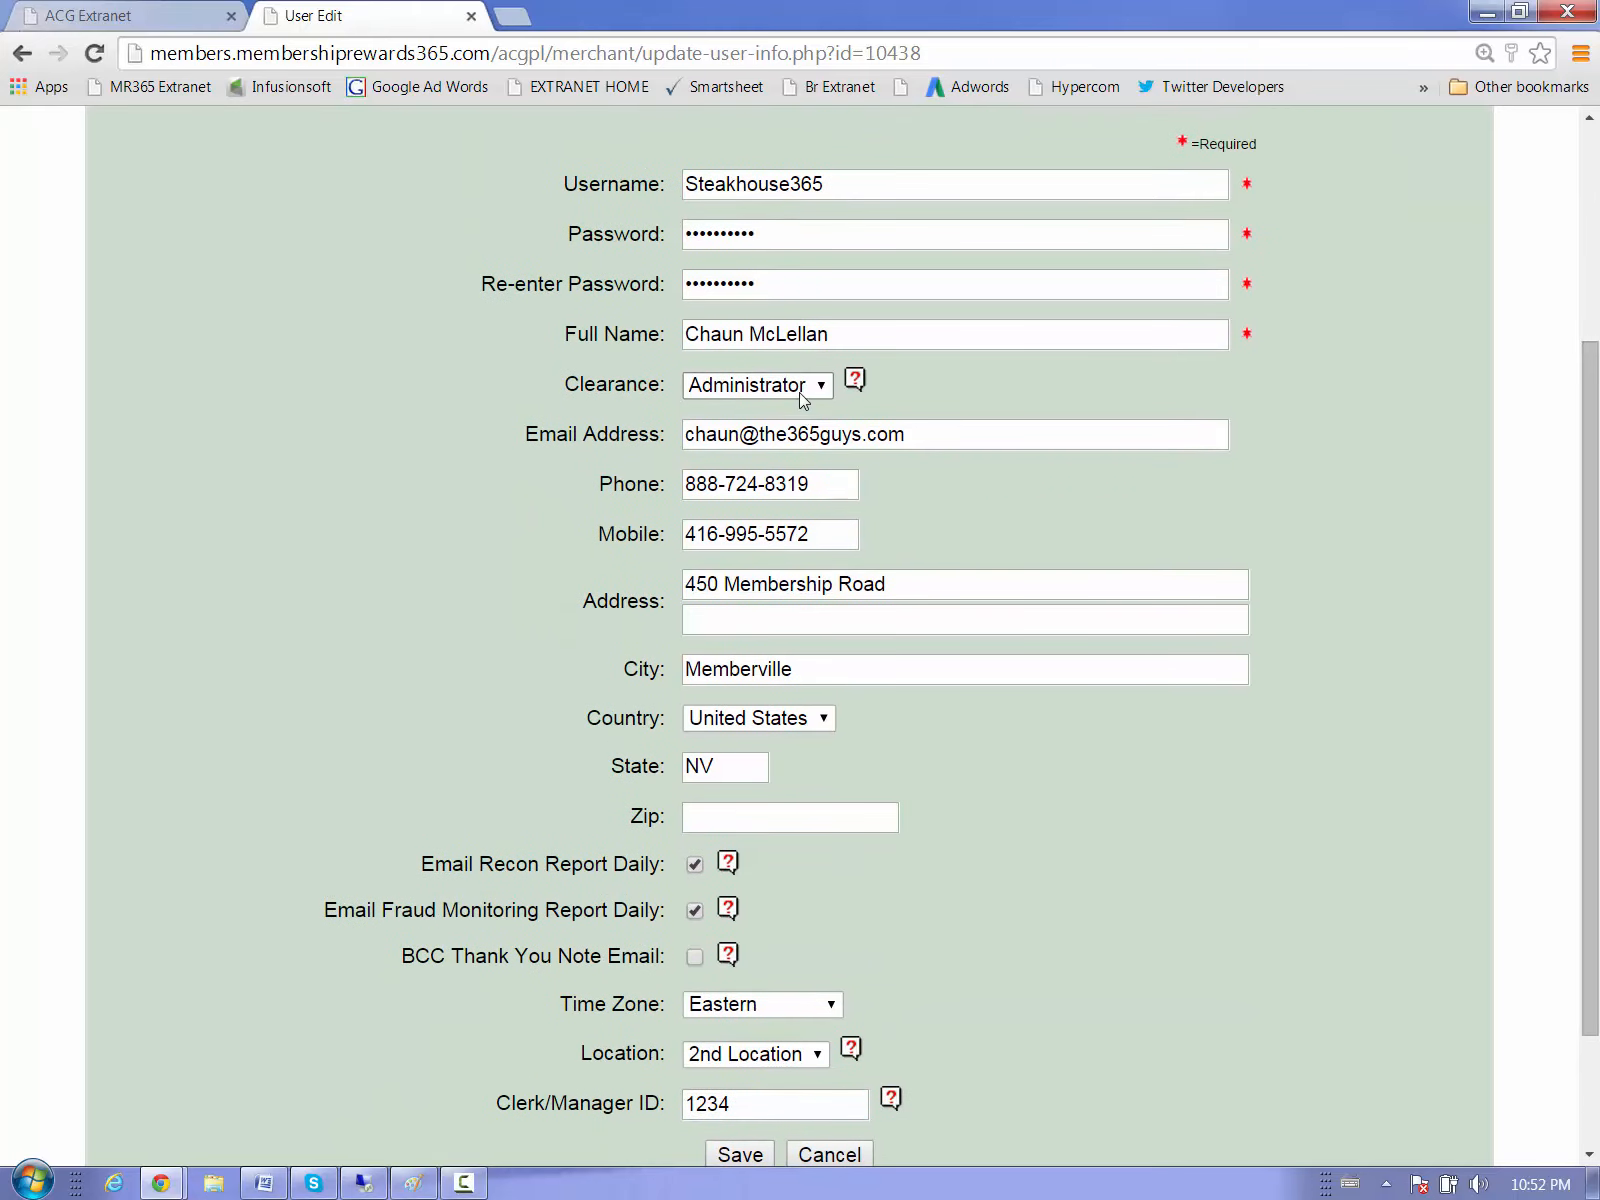
{"action": "left_click", "coordinate": [802, 400]}
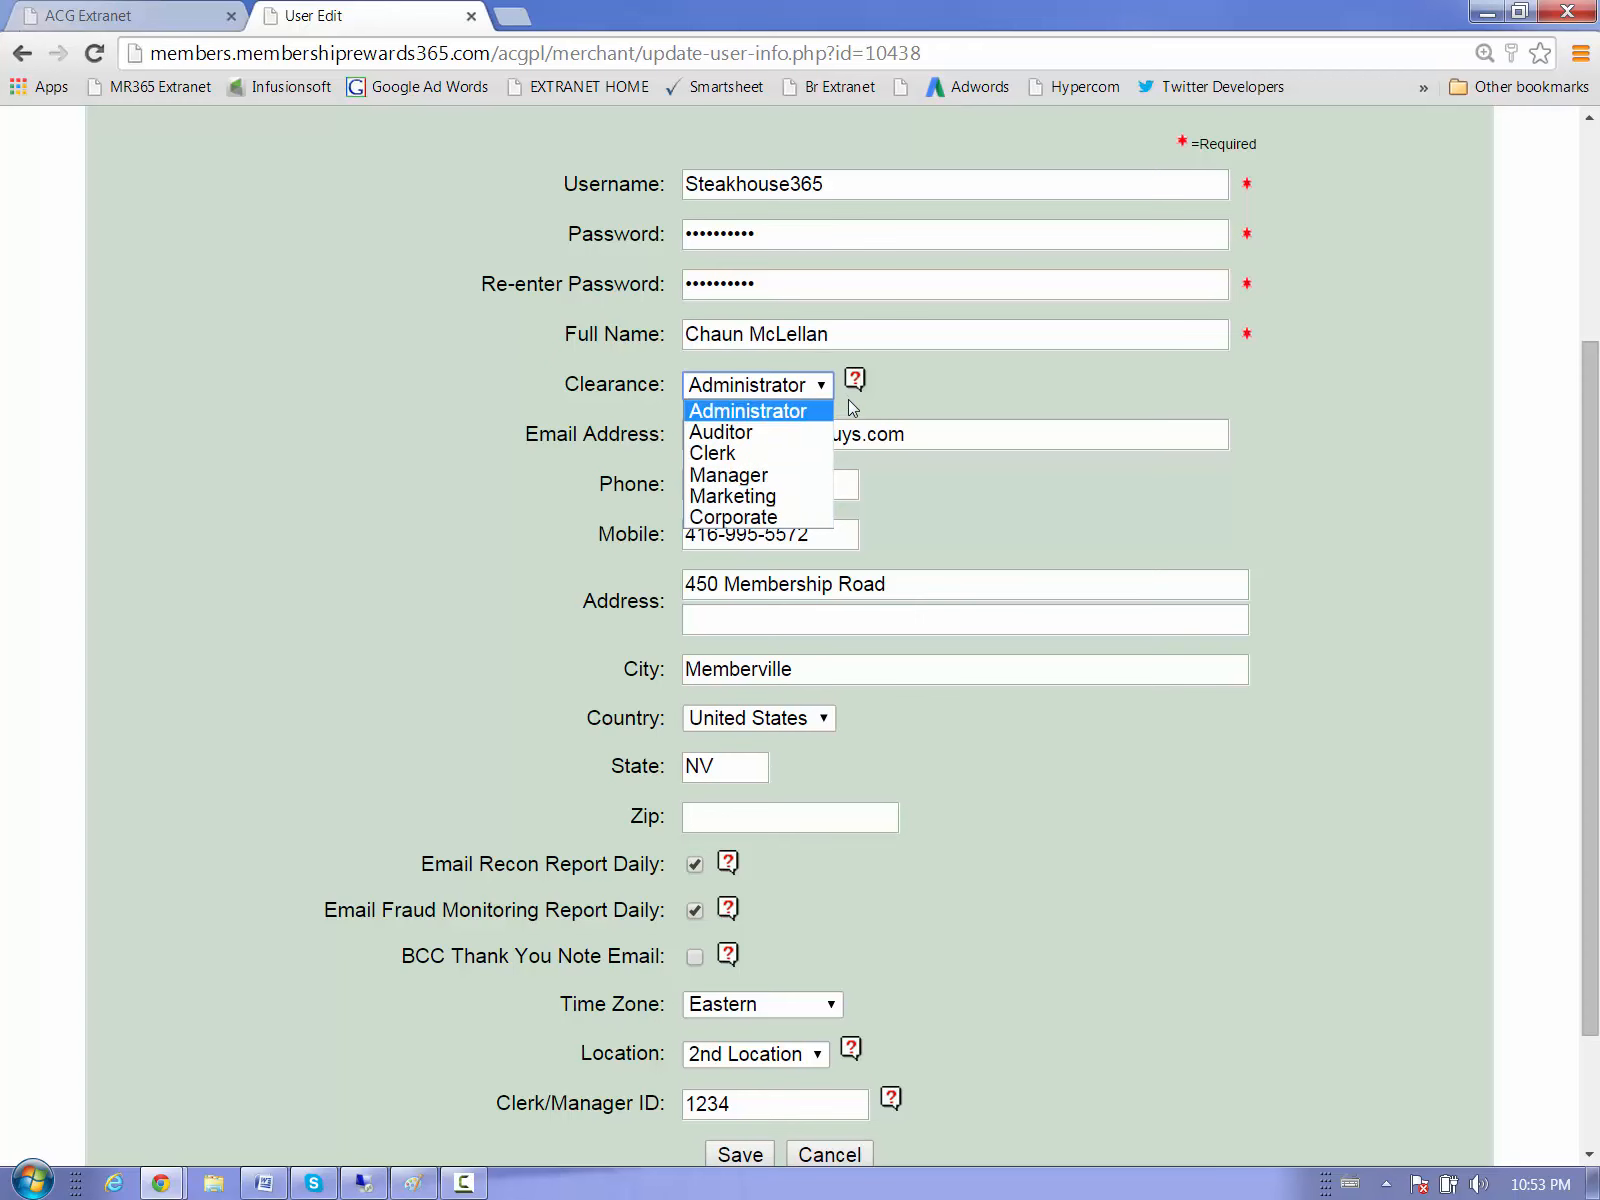
{"action": "mouse_move", "coordinate": [855, 388]}
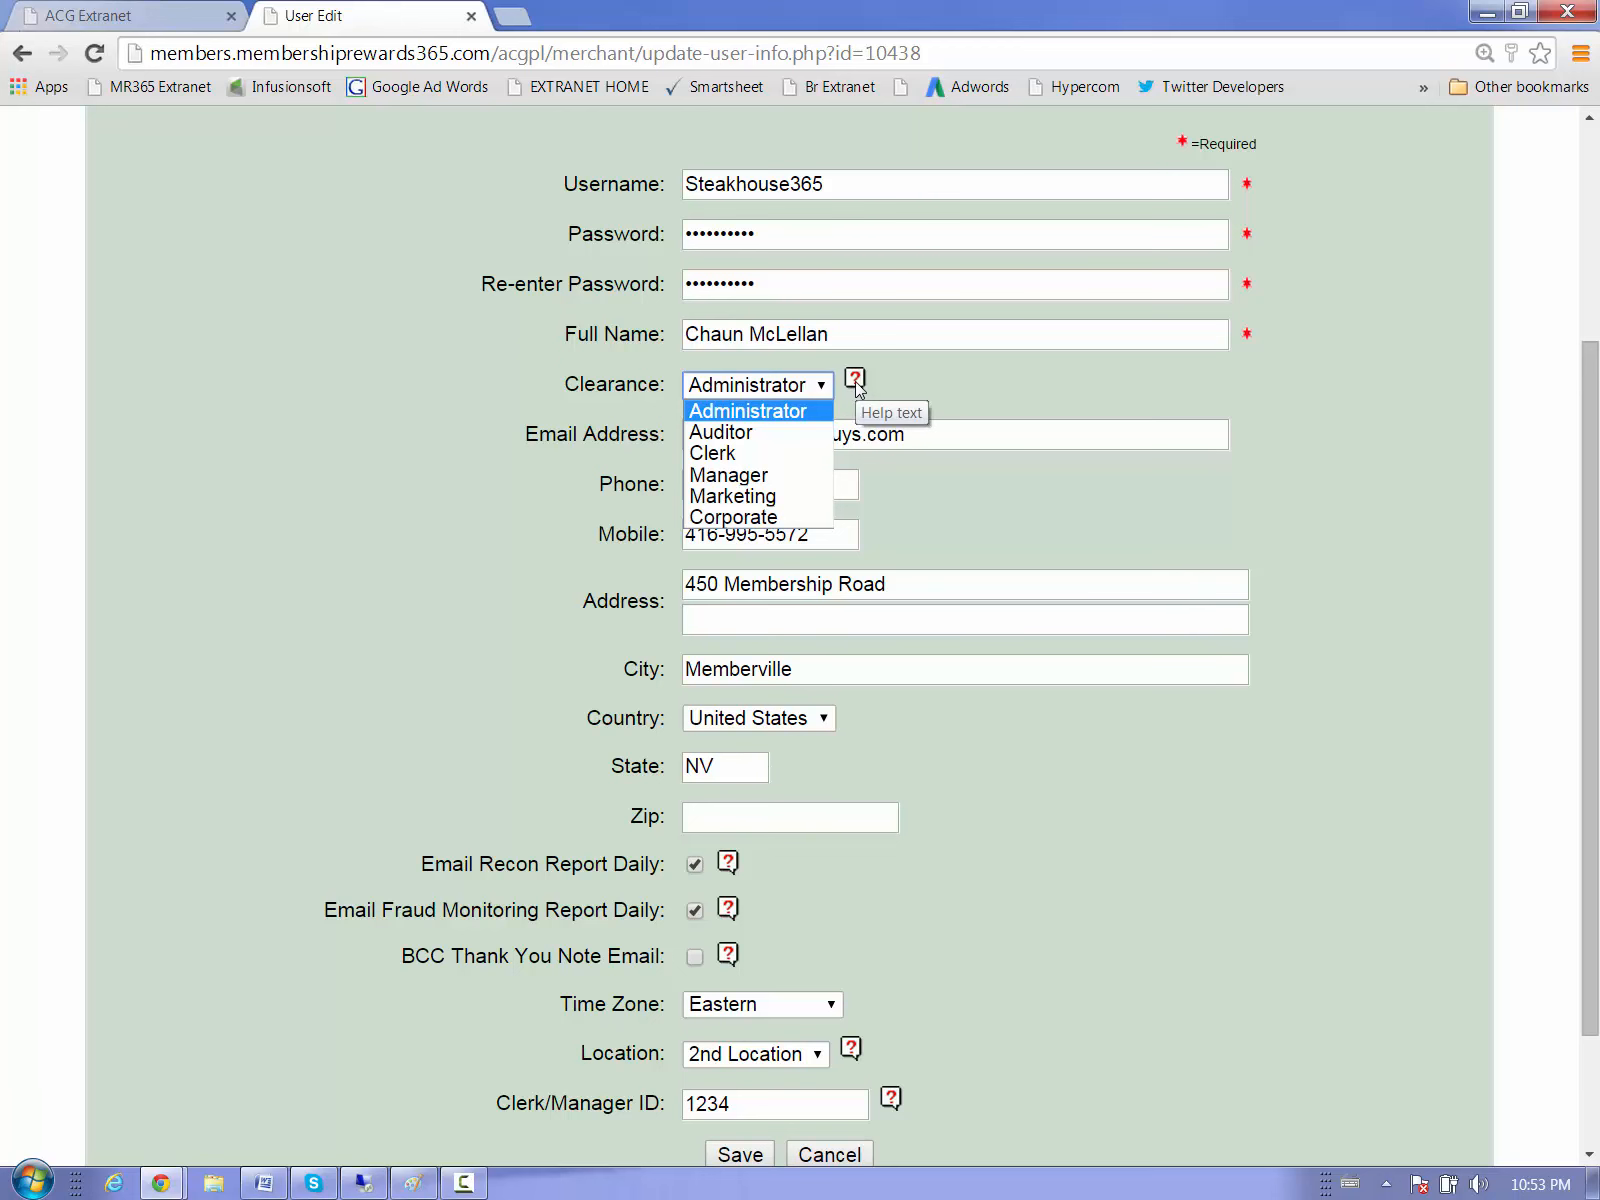
{"action": "left_click", "coordinate": [855, 384]}
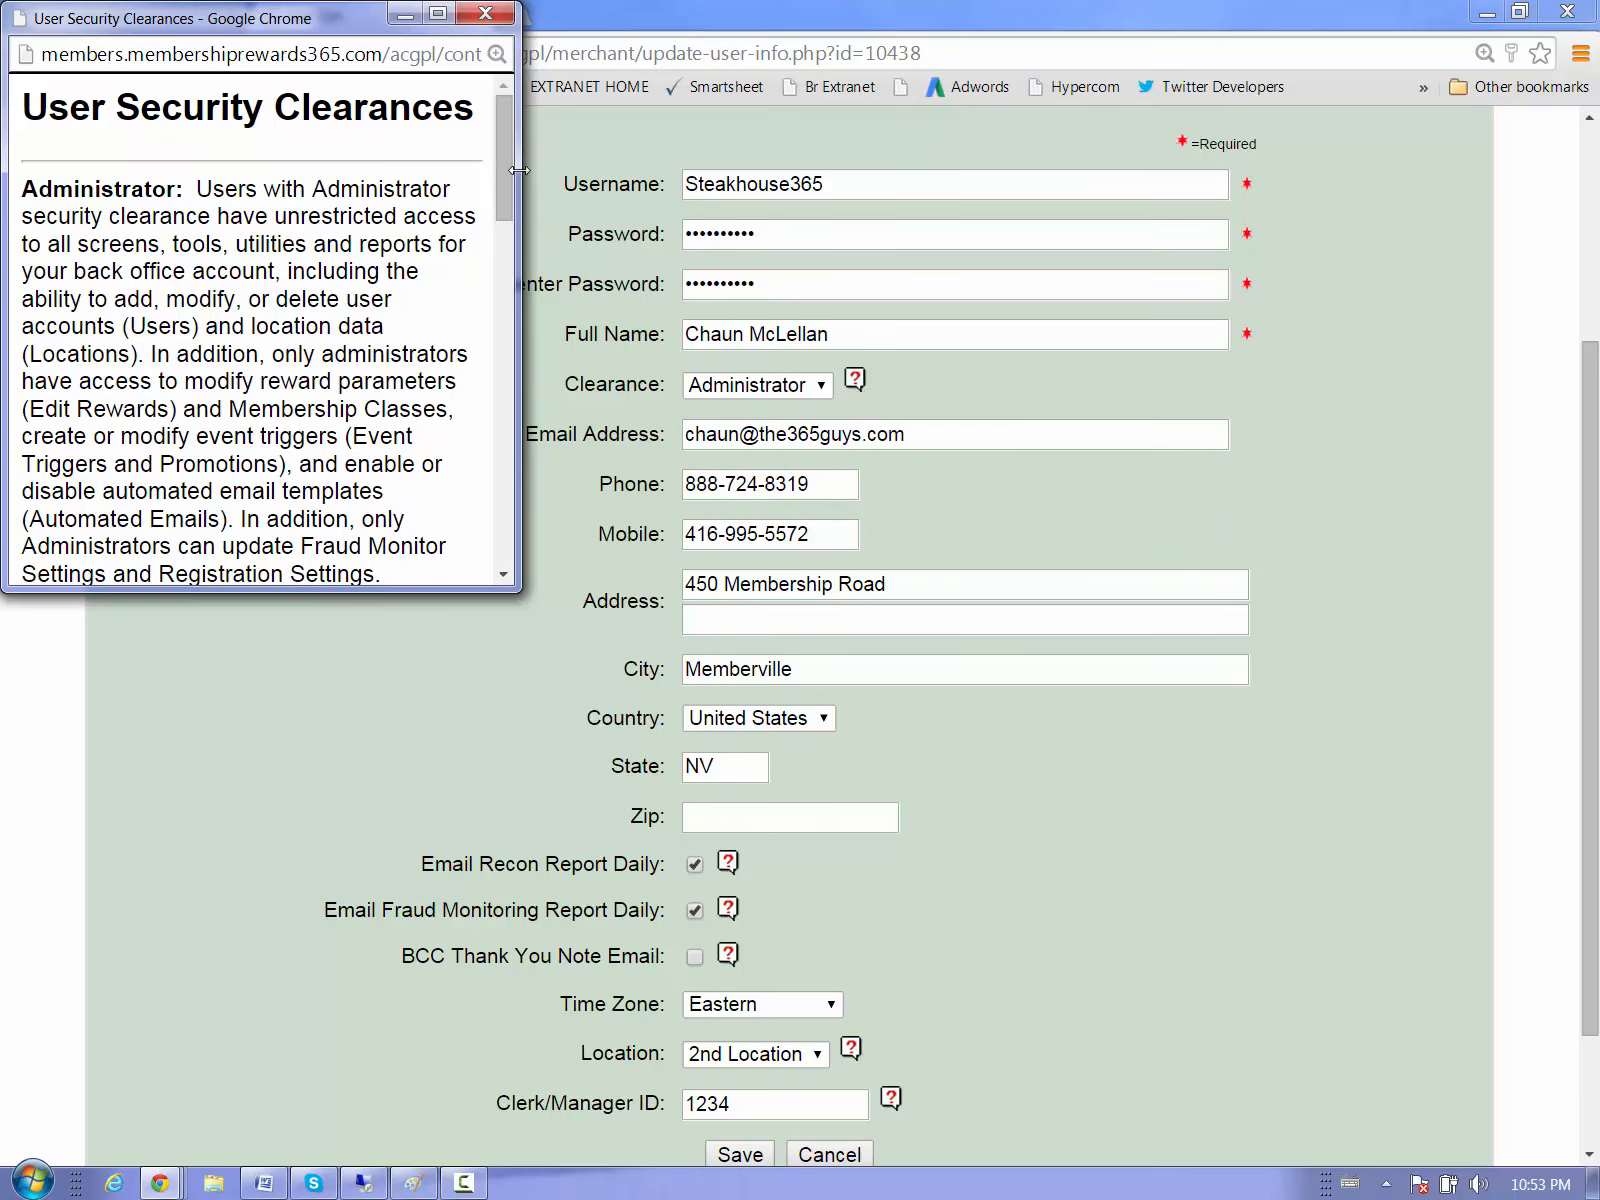
{"action": "mouse_move", "coordinate": [502, 132]}
{"action": "left_mouse_down"}
{"action": "mouse_move", "coordinate": [510, 482]}
{"action": "mouse_move", "coordinate": [519, 141]}
{"action": "left_mouse_up"}
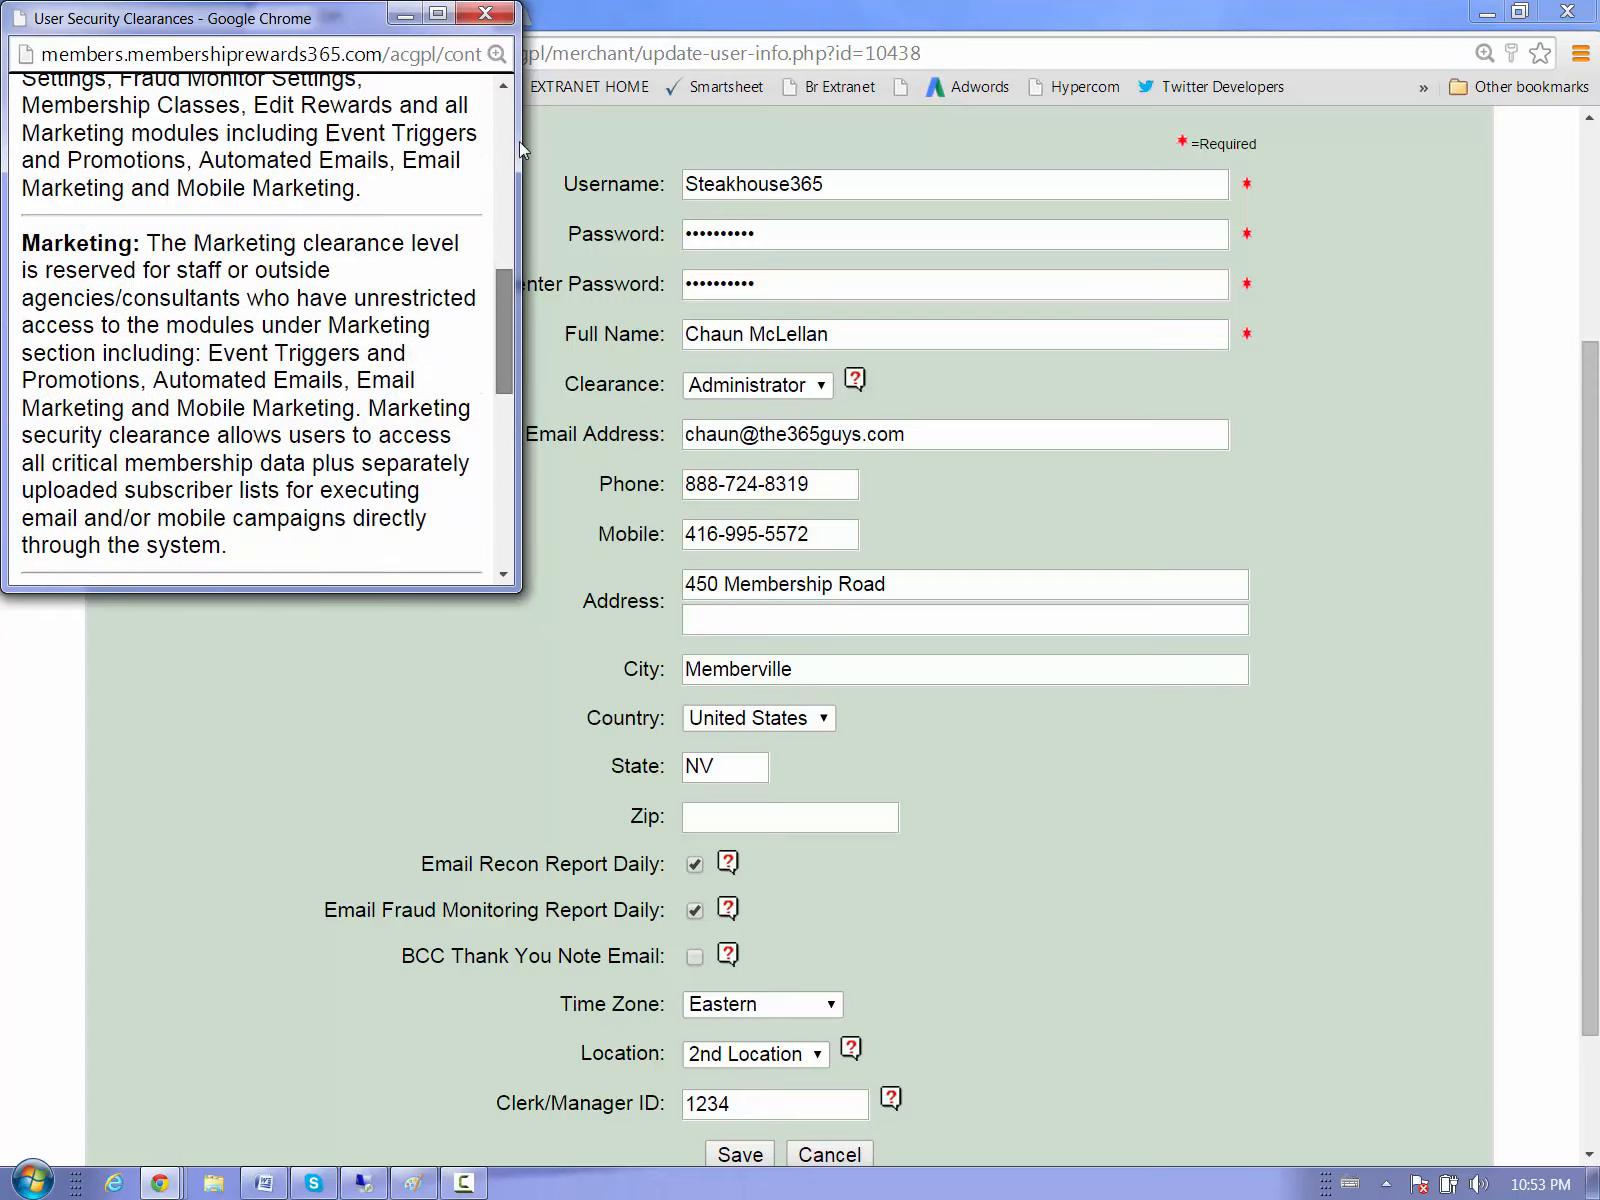
{"action": "left_click", "coordinate": [485, 12]}
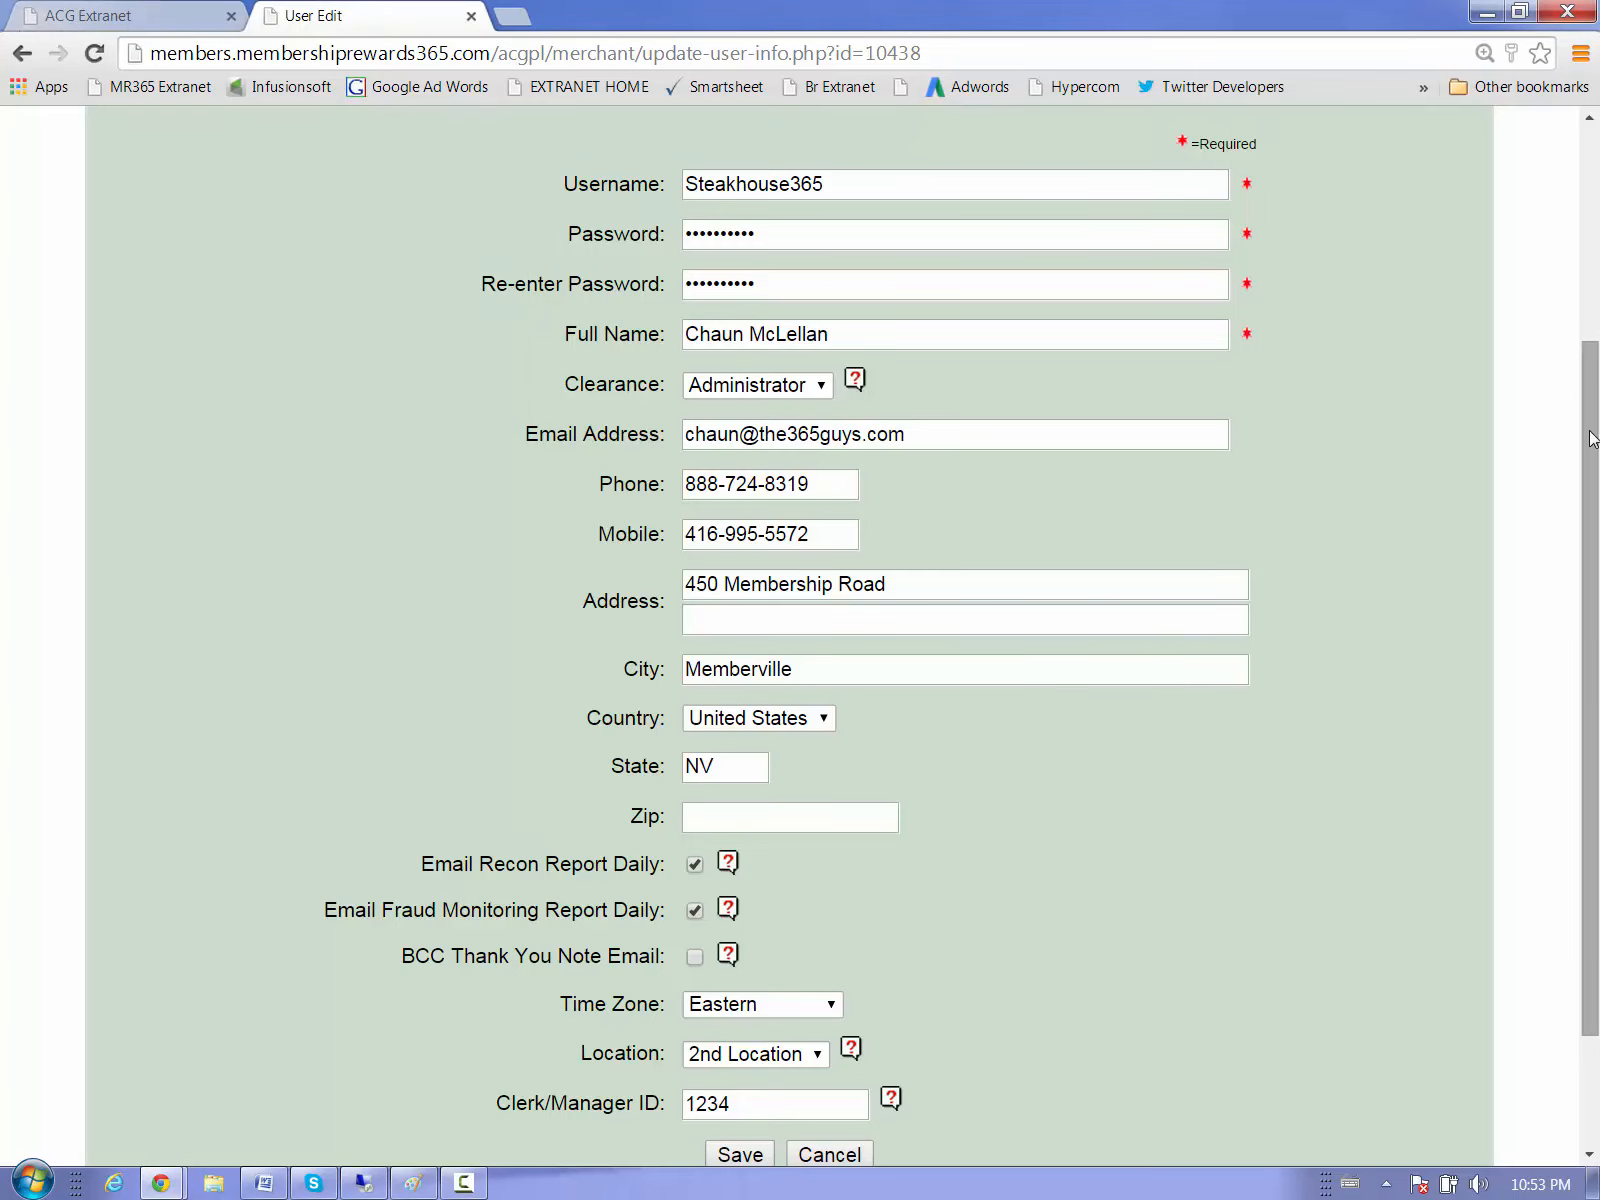
{"action": "left_click_drag", "start_coordinate": [1588, 455], "coordinate": [1591, 517]}
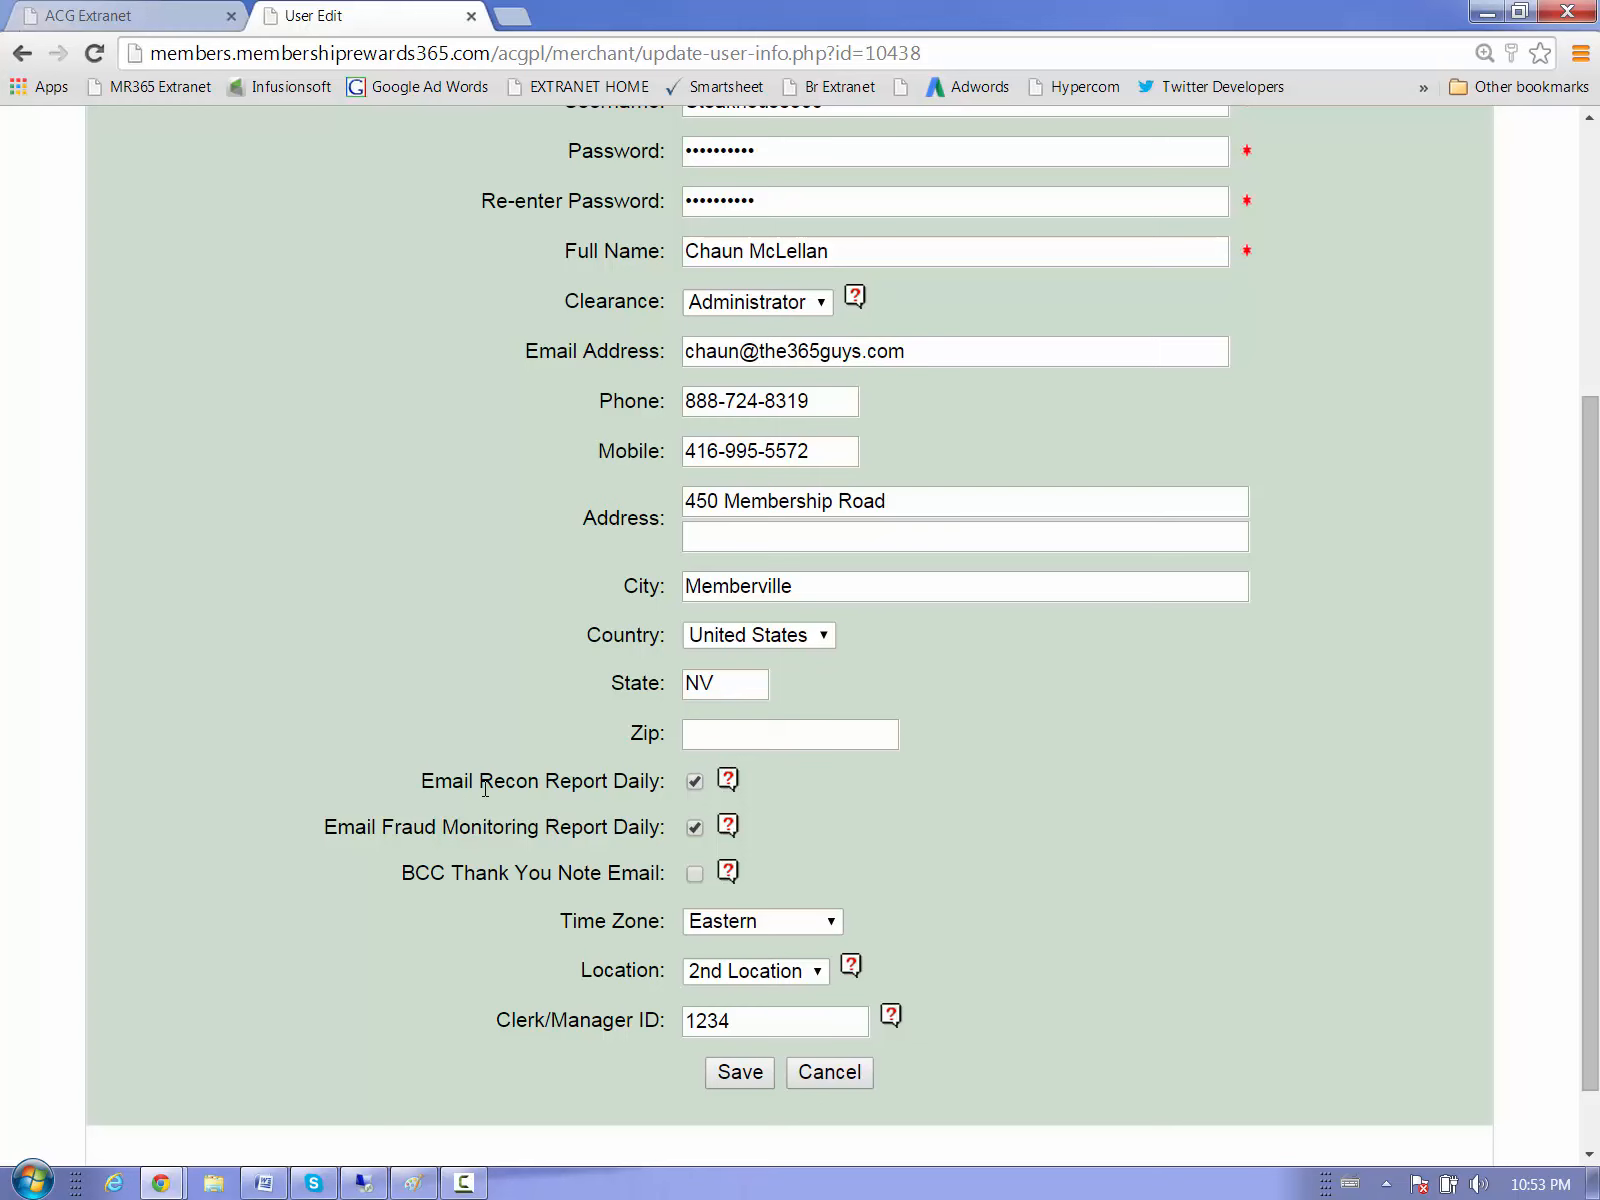
{"action": "left_click", "coordinate": [694, 784]}
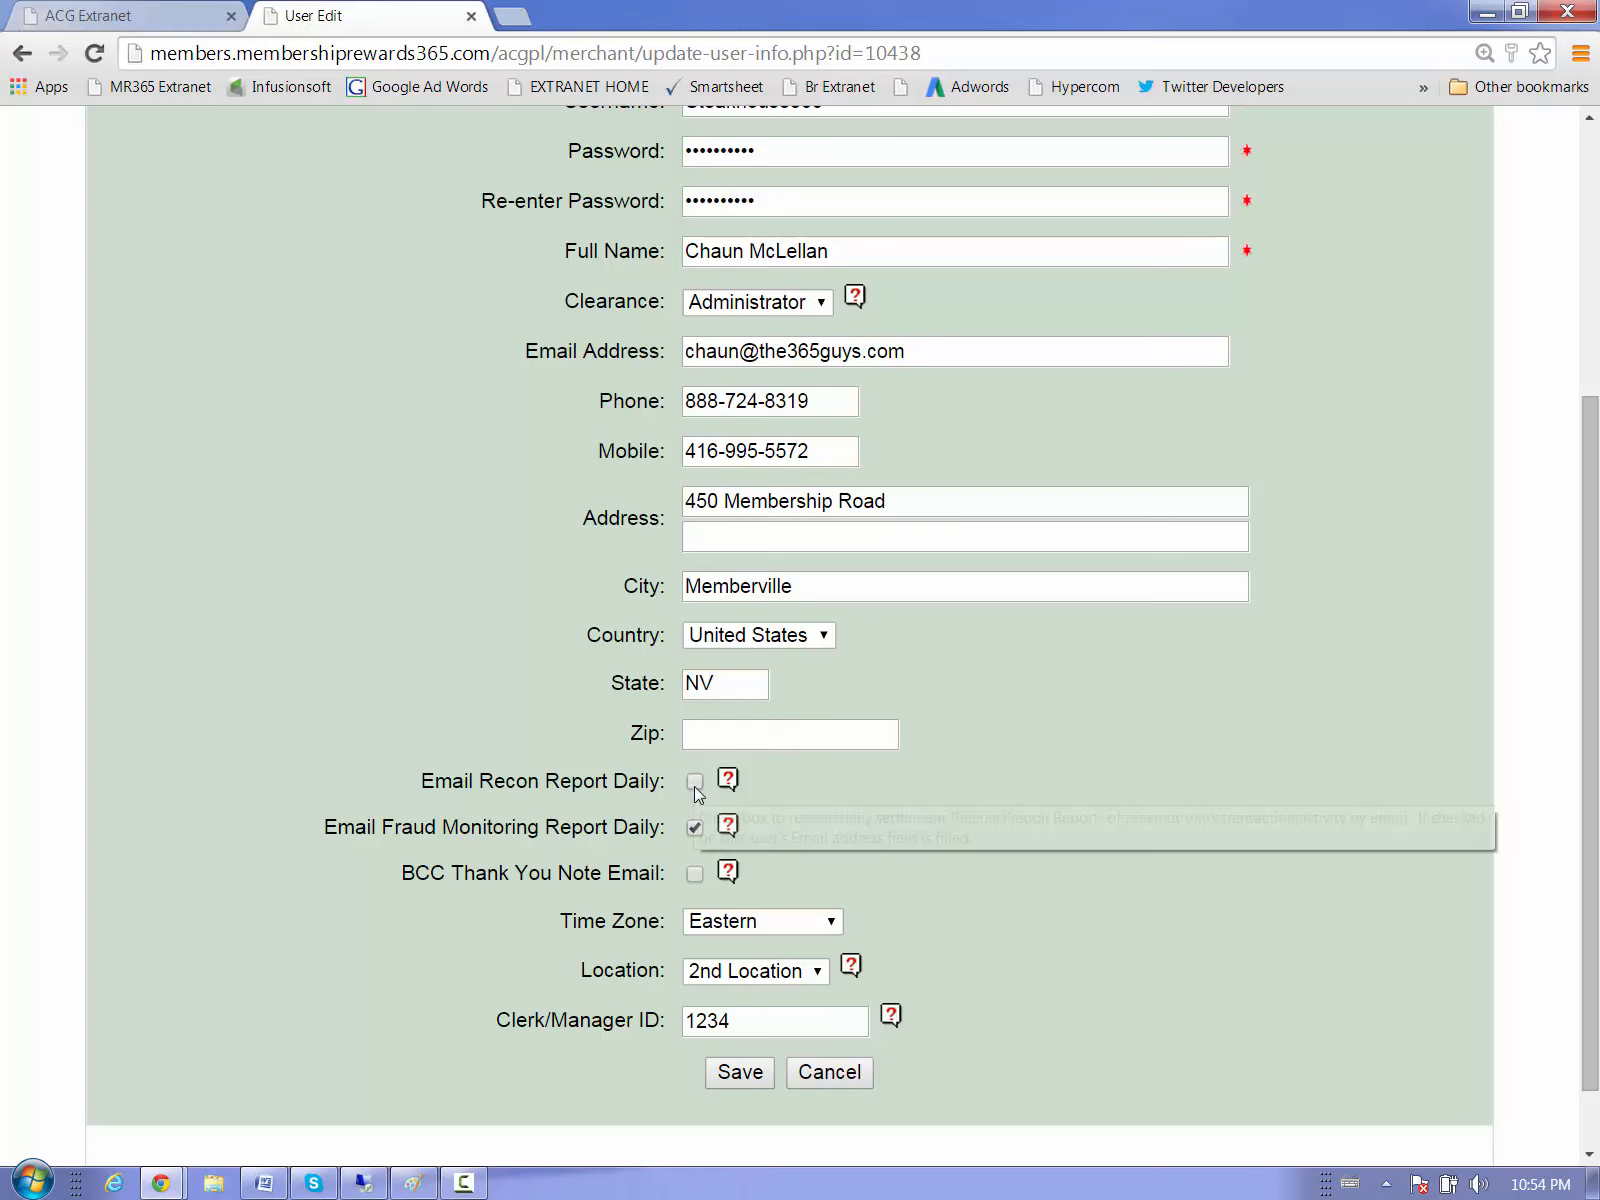
{"action": "left_click", "coordinate": [694, 784]}
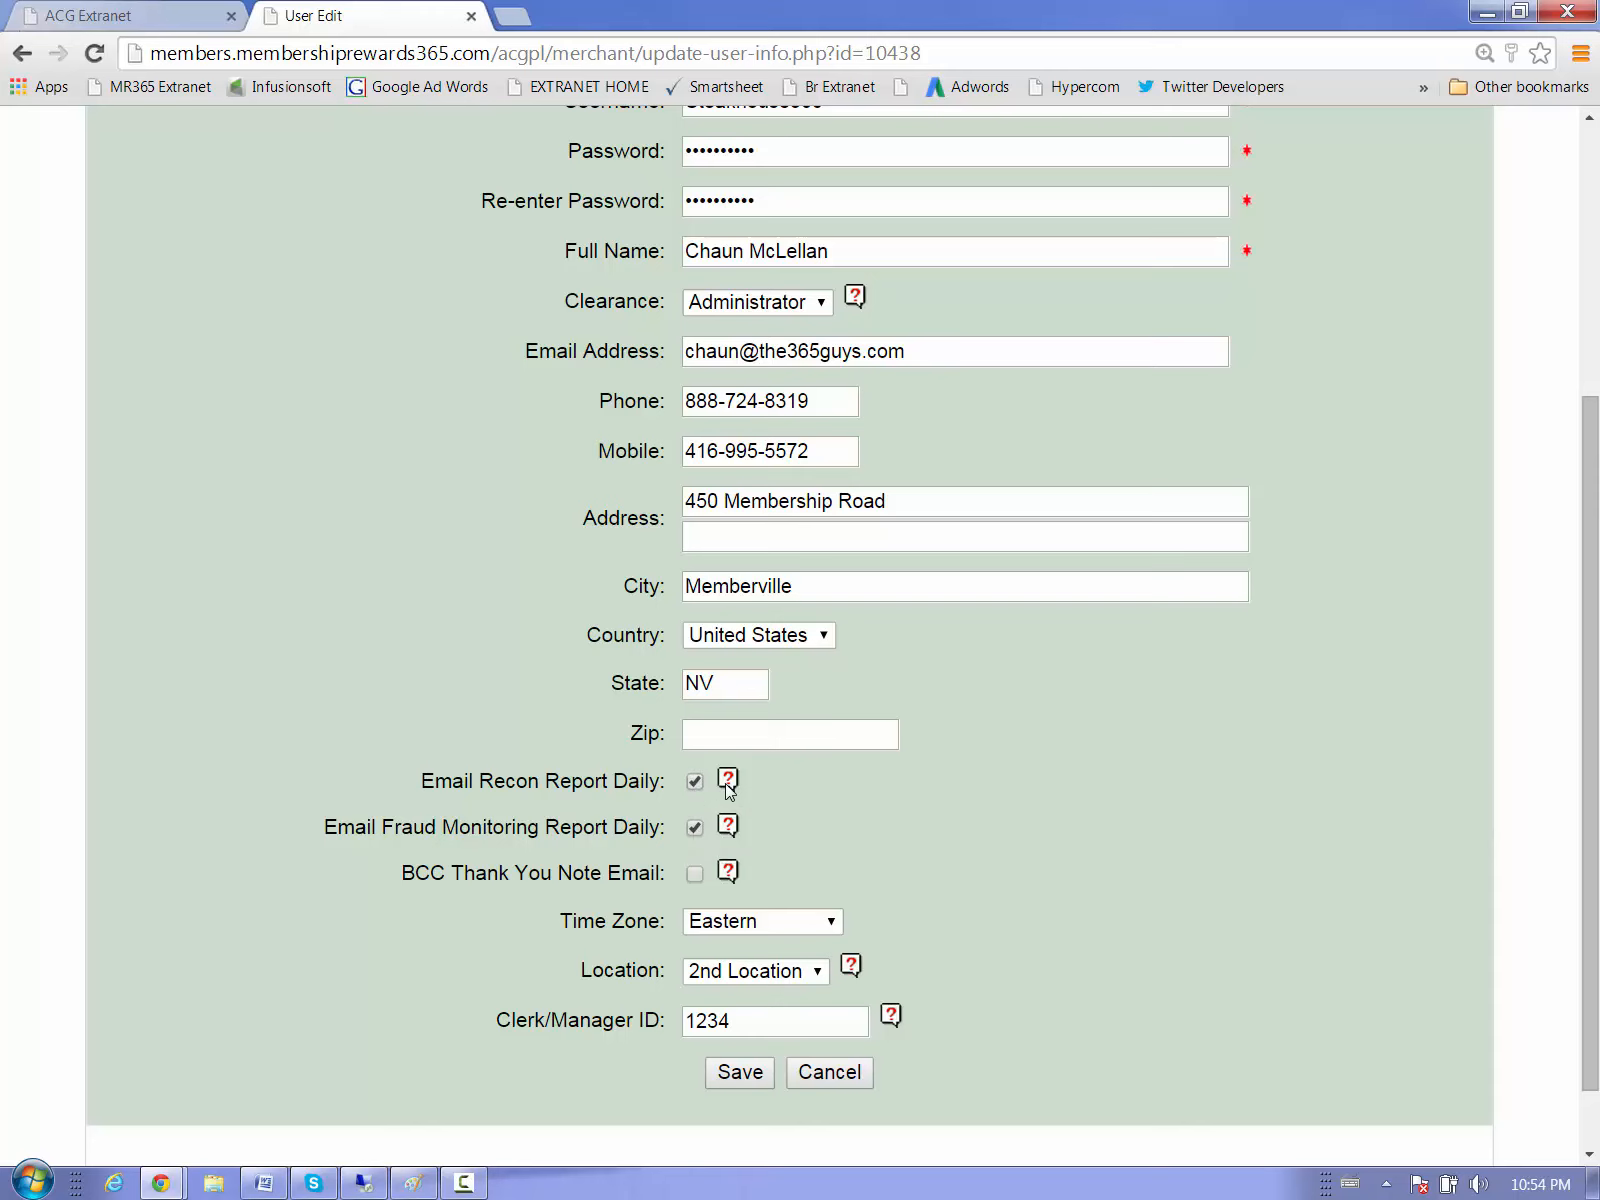
Keep the time zone at Eastern and save the account, returning to the four-user list
{"action": "mouse_move", "coordinate": [728, 789]}
{"action": "mouse_move", "coordinate": [690, 879]}
{"action": "left_click", "coordinate": [745, 925]}
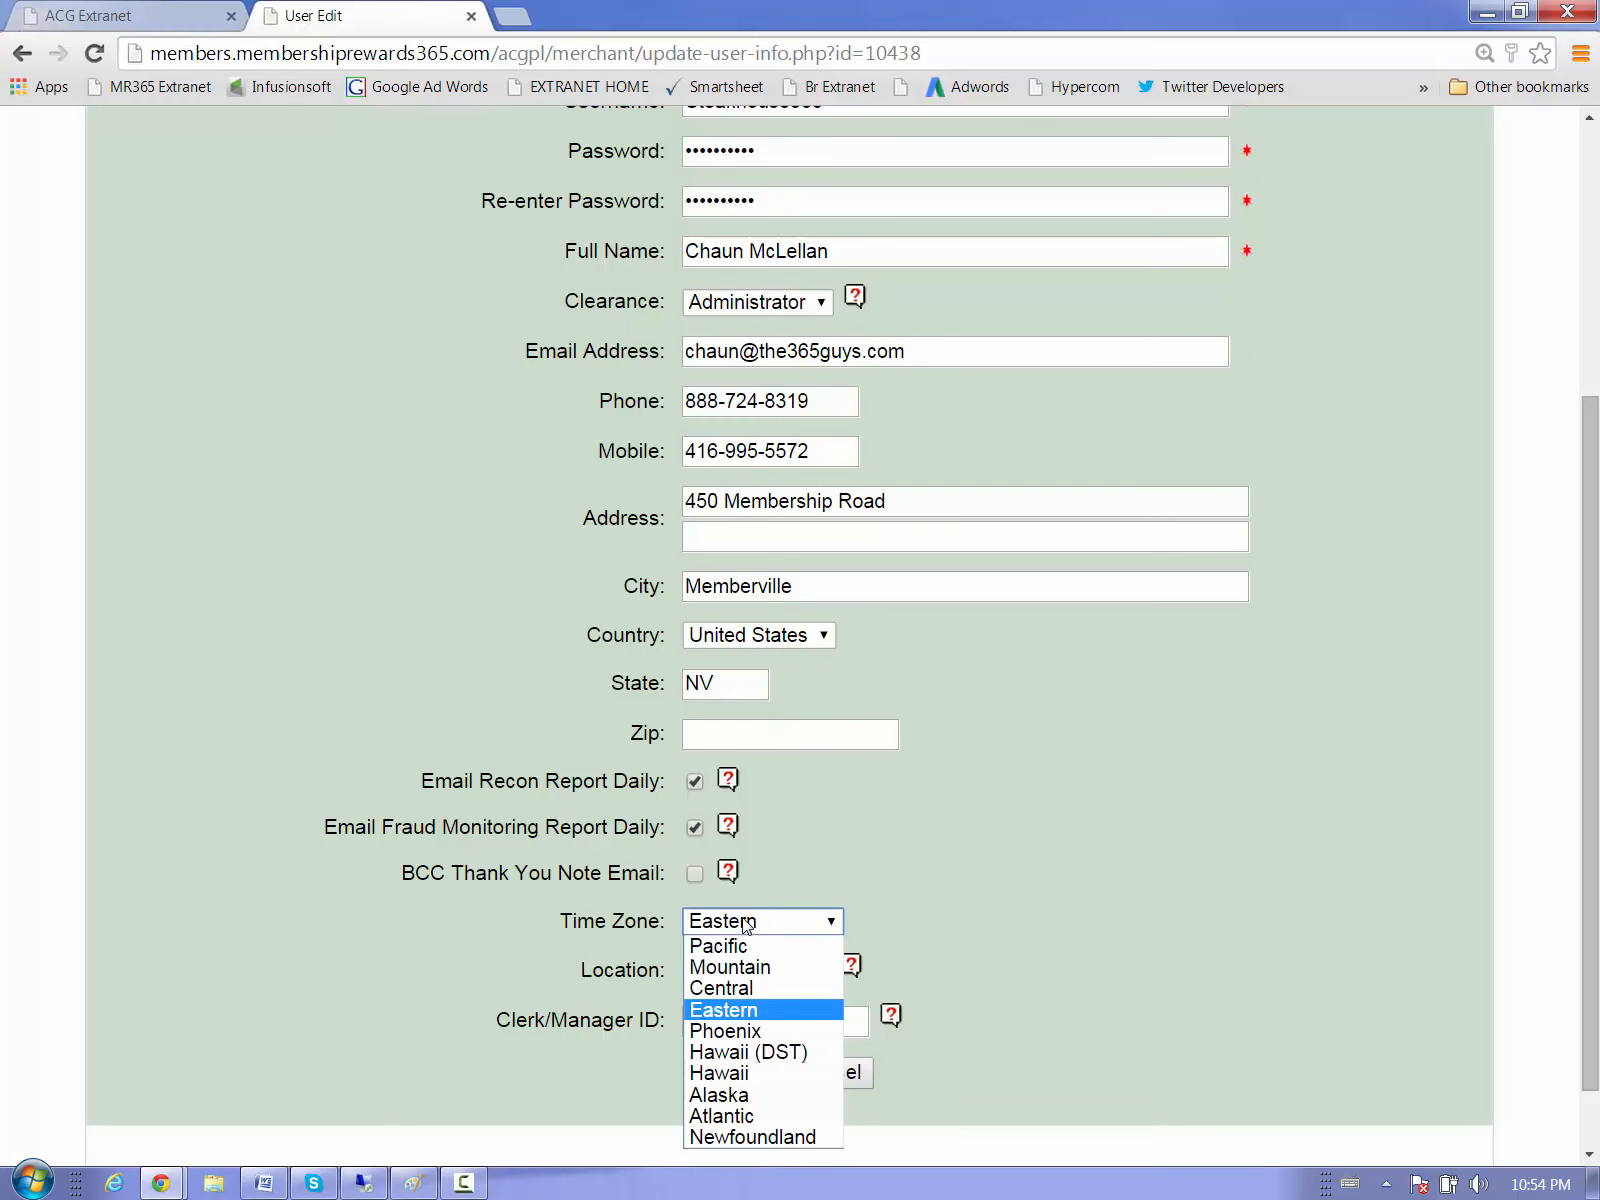
{"action": "left_click", "coordinate": [745, 922]}
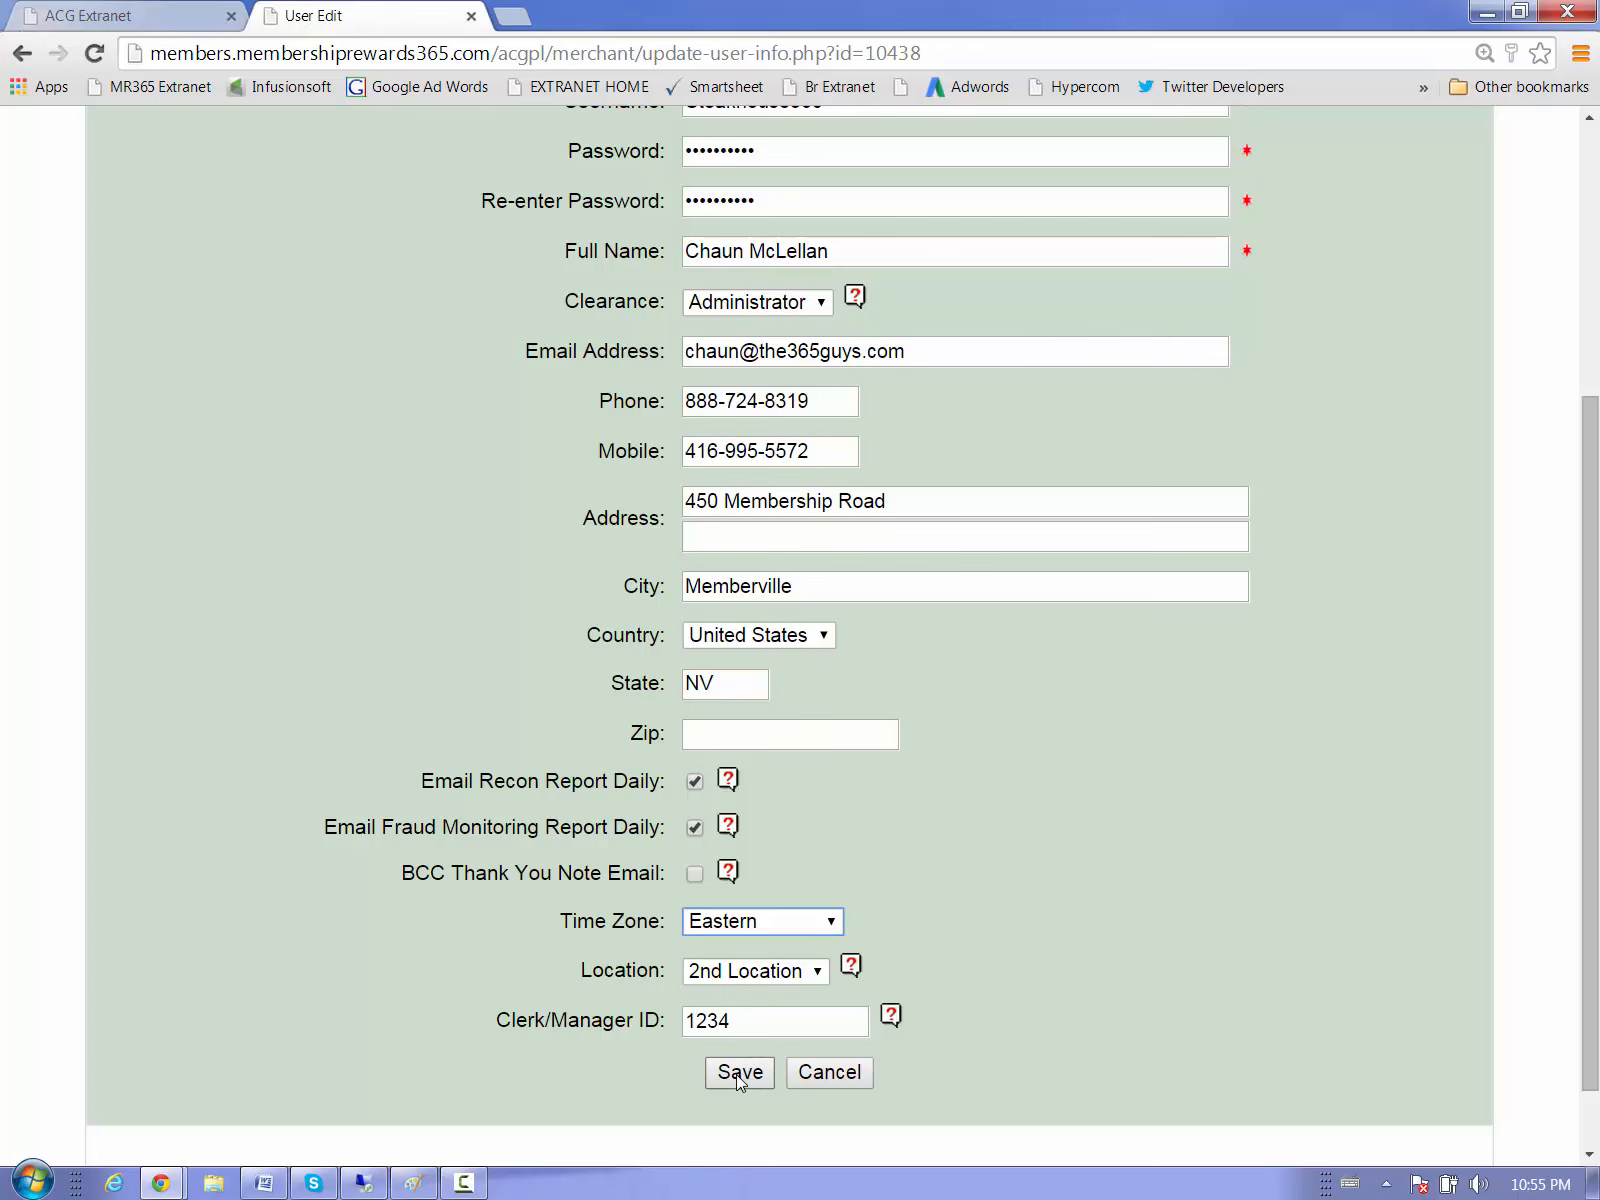
{"action": "left_click_drag", "start_coordinate": [1578, 645], "coordinate": [1575, 580]}
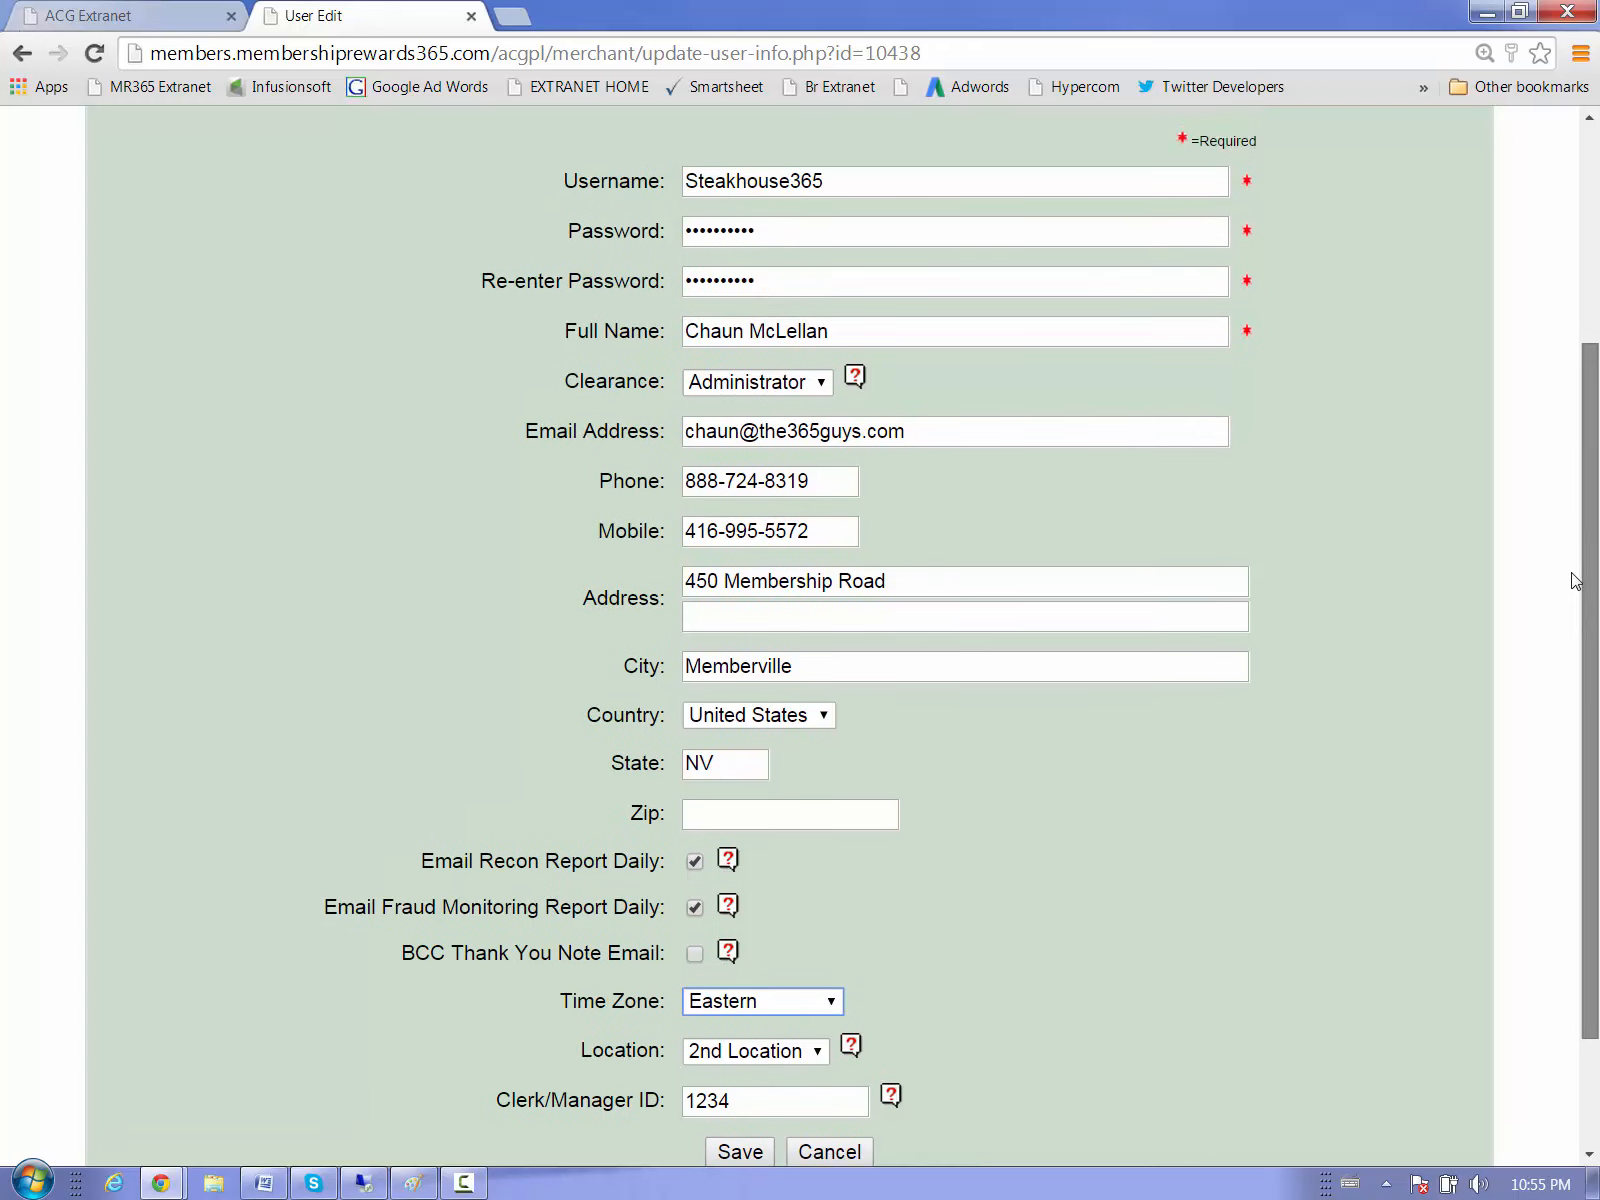
{"action": "scroll", "coordinate": [1575, 580], "scroll_direction": "down", "scroll_amount": 1}
{"action": "left_click", "coordinate": [730, 1075]}
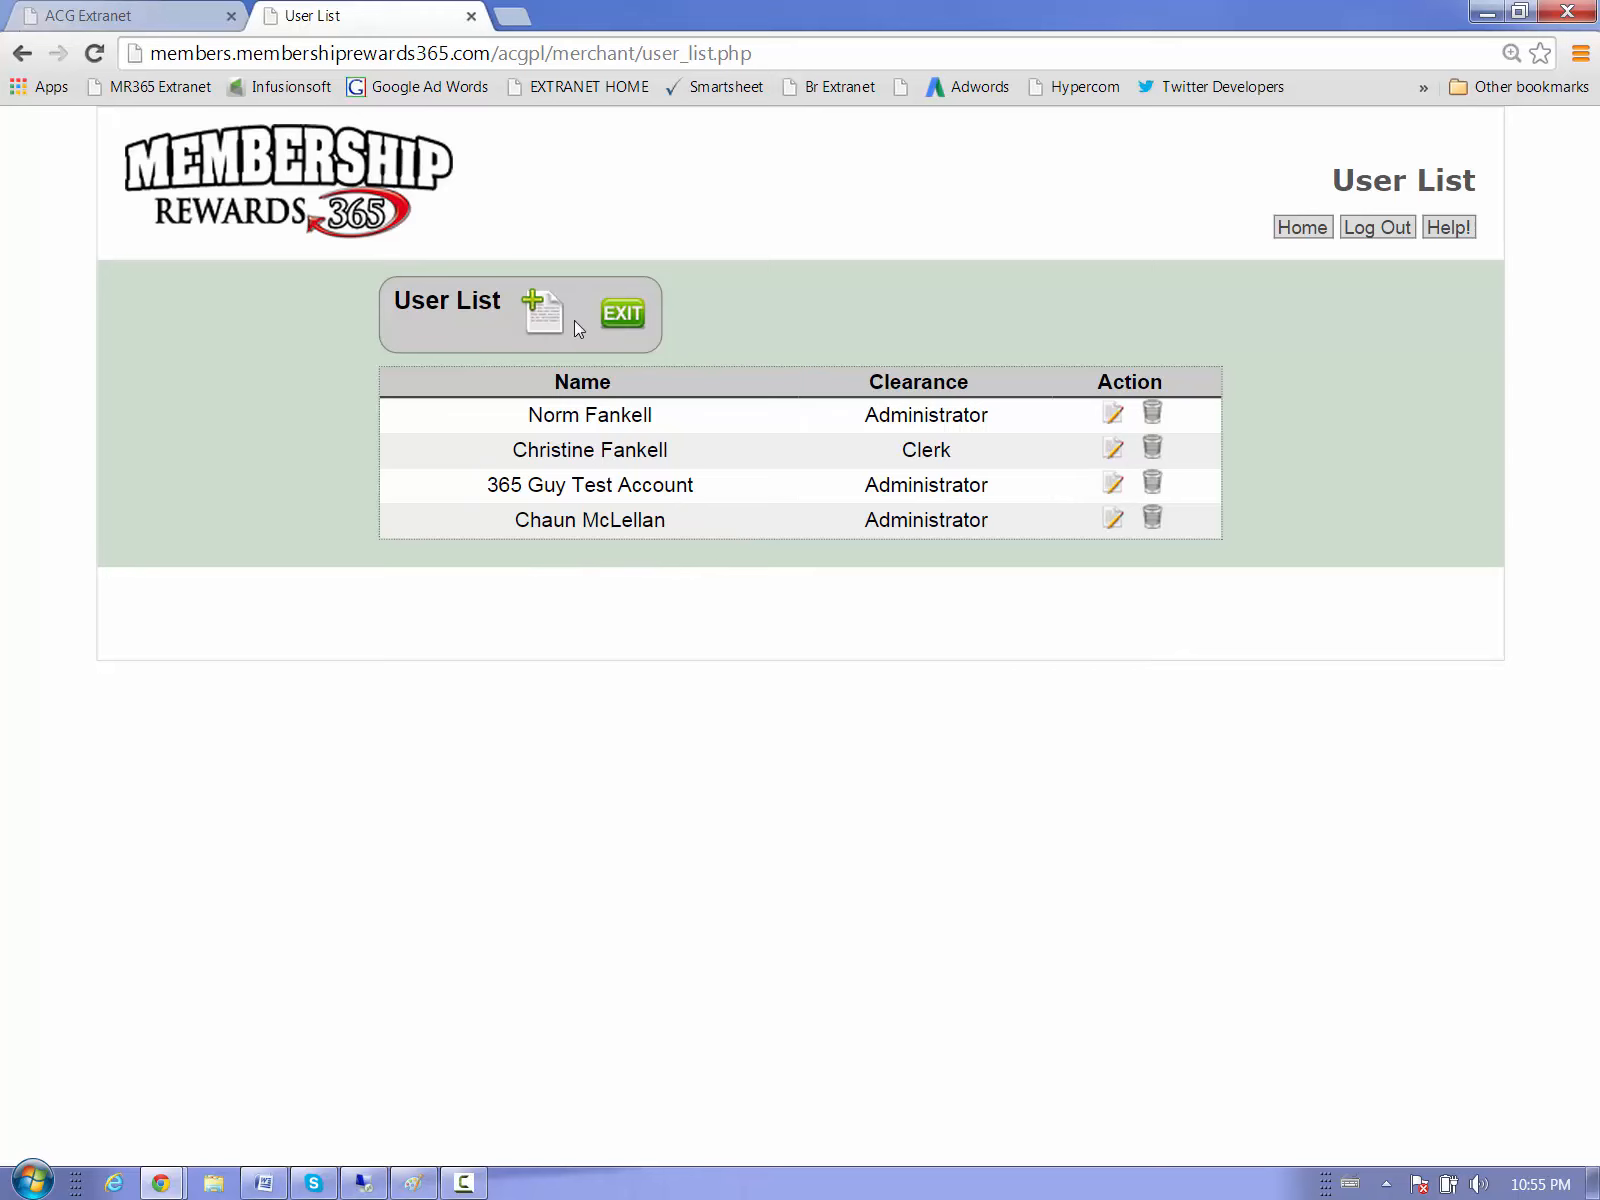
Go from the merchant home page to POS Clerks under Settings & Utilities
{"action": "left_click", "coordinate": [1303, 229]}
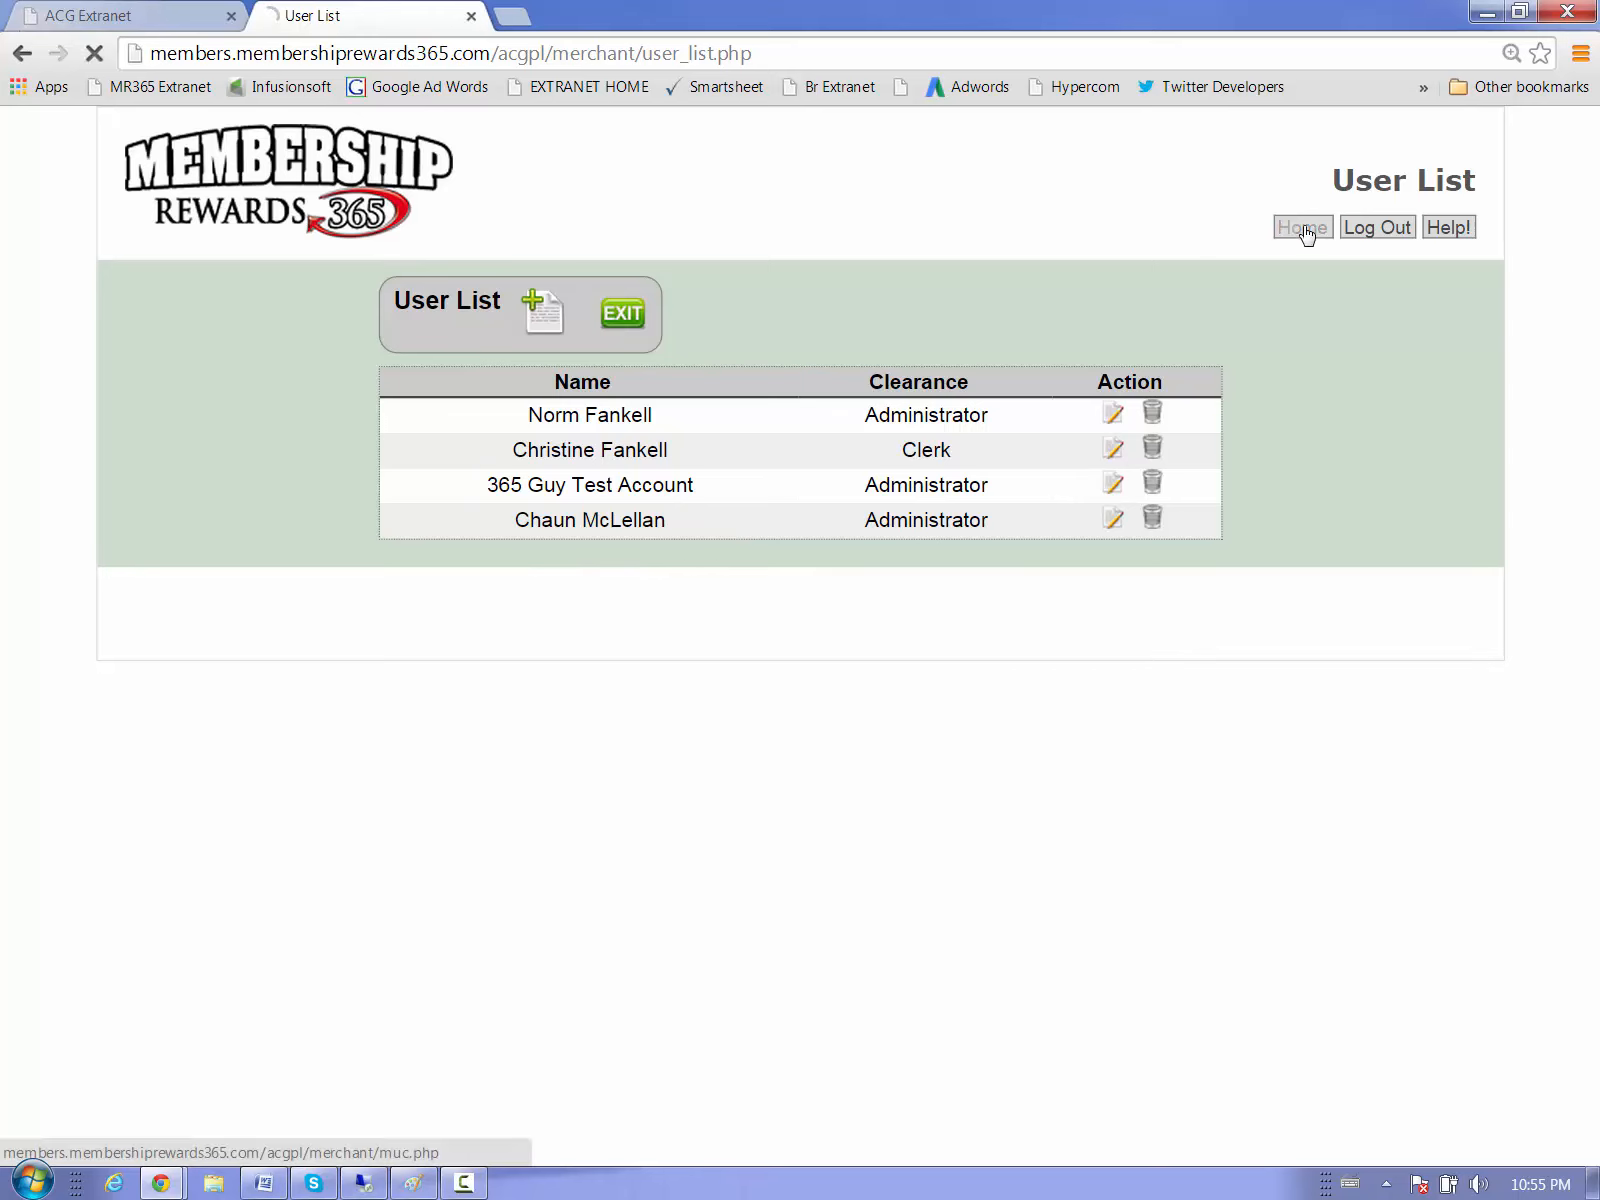
{"action": "left_click_drag", "start_coordinate": [1588, 330], "coordinate": [1580, 625]}
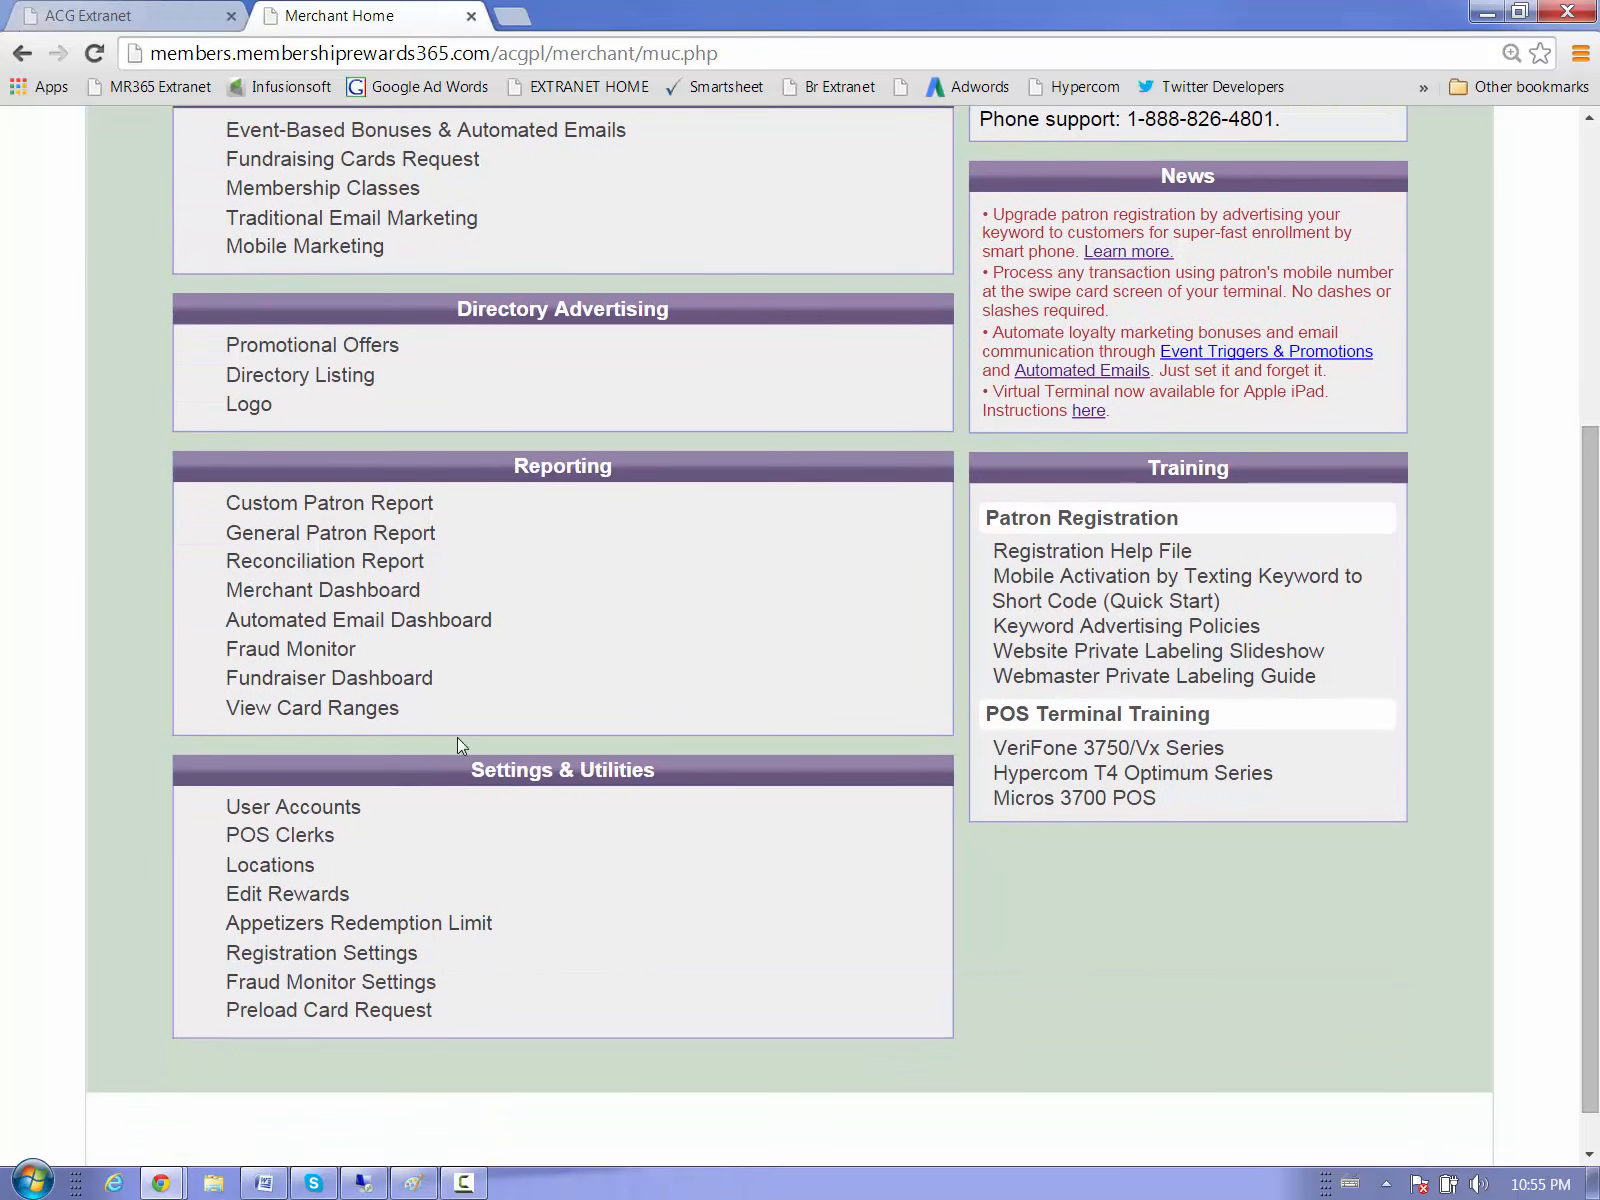
{"action": "left_click", "coordinate": [283, 836]}
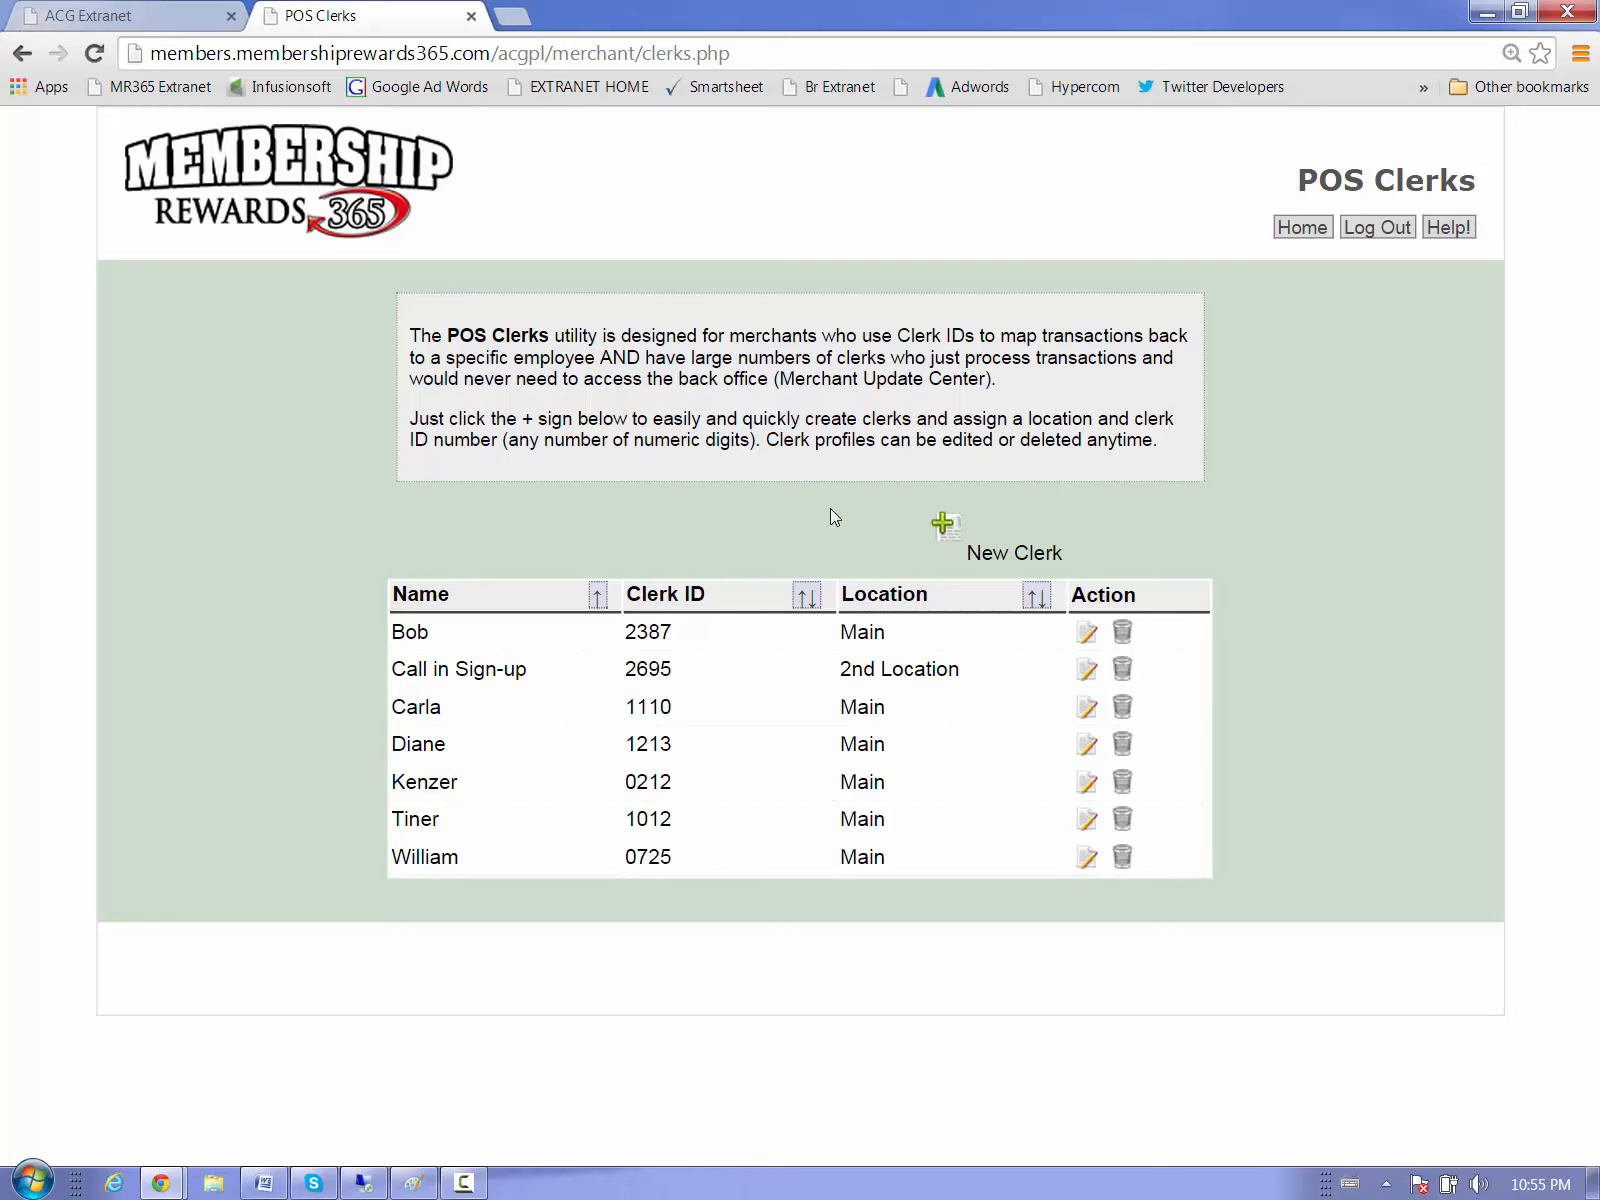
Create clerk ID 4567 with the clerk's name, assigned to the Main location, and save it
{"action": "left_click", "coordinate": [943, 528]}
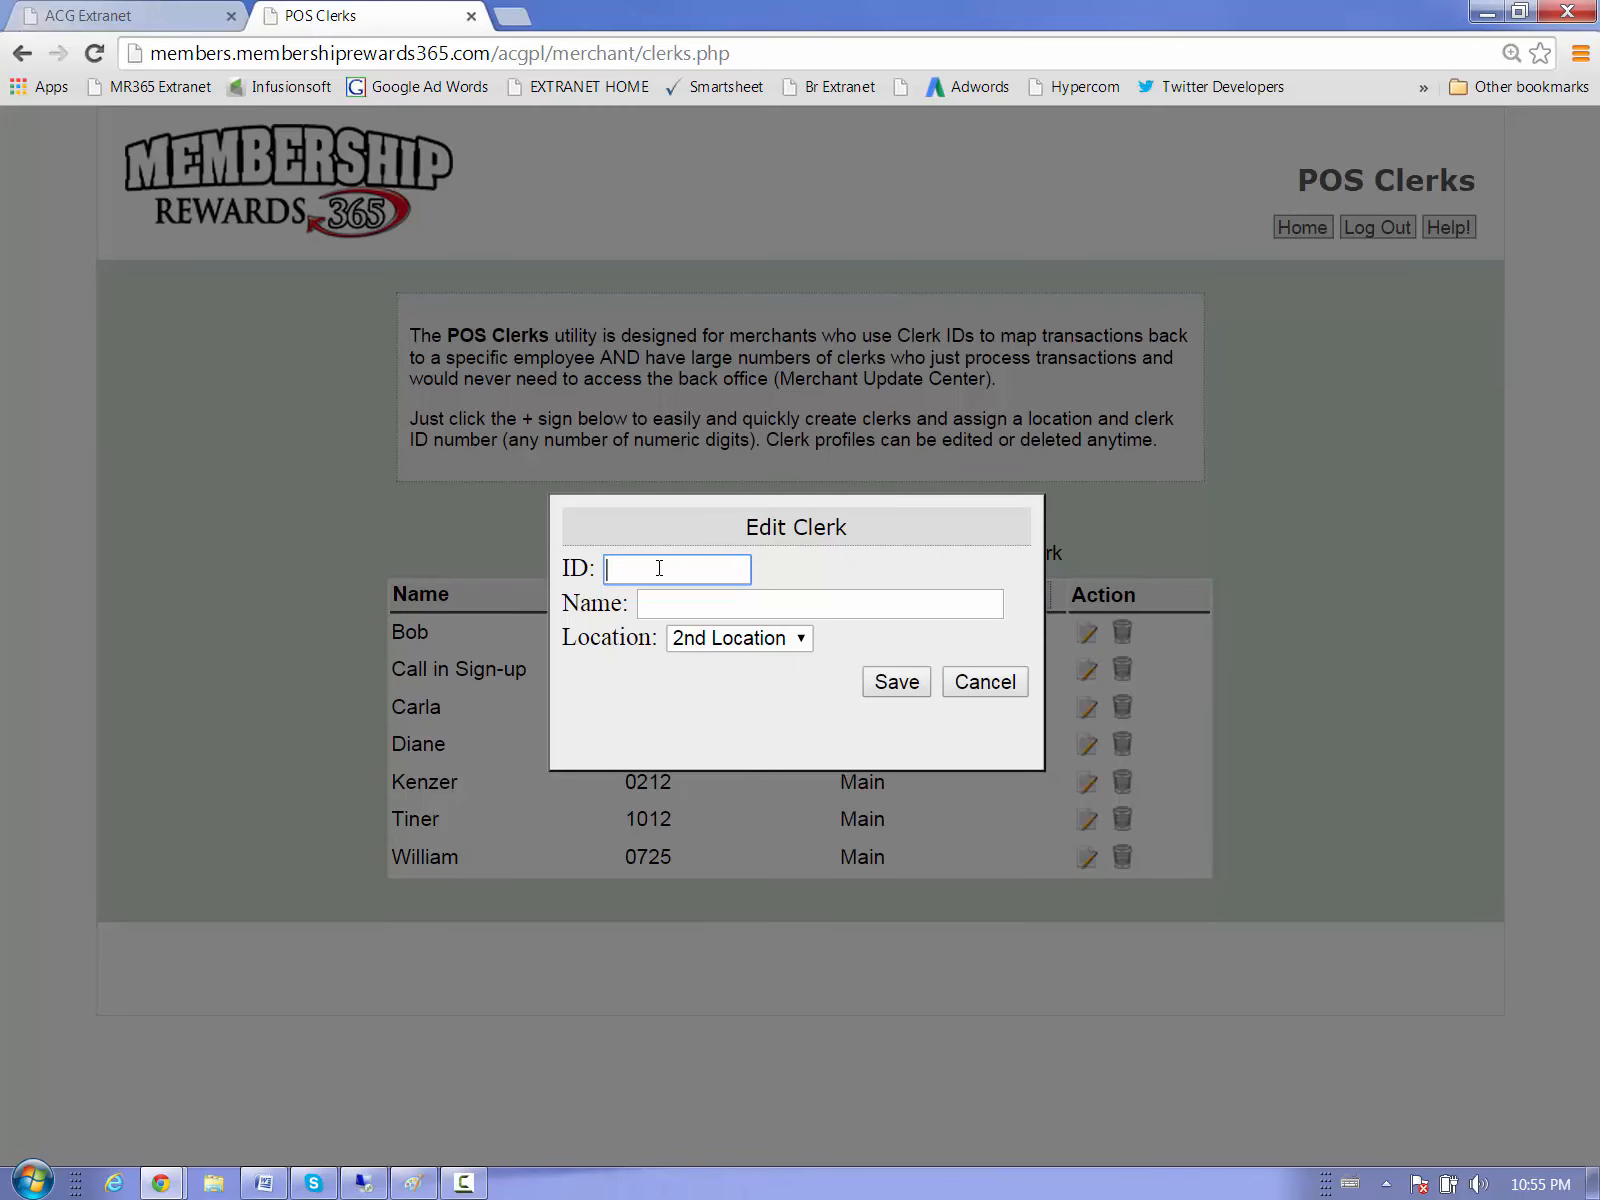
{"action": "type", "text": "4567"}
{"action": "left_click", "coordinate": [668, 602]}
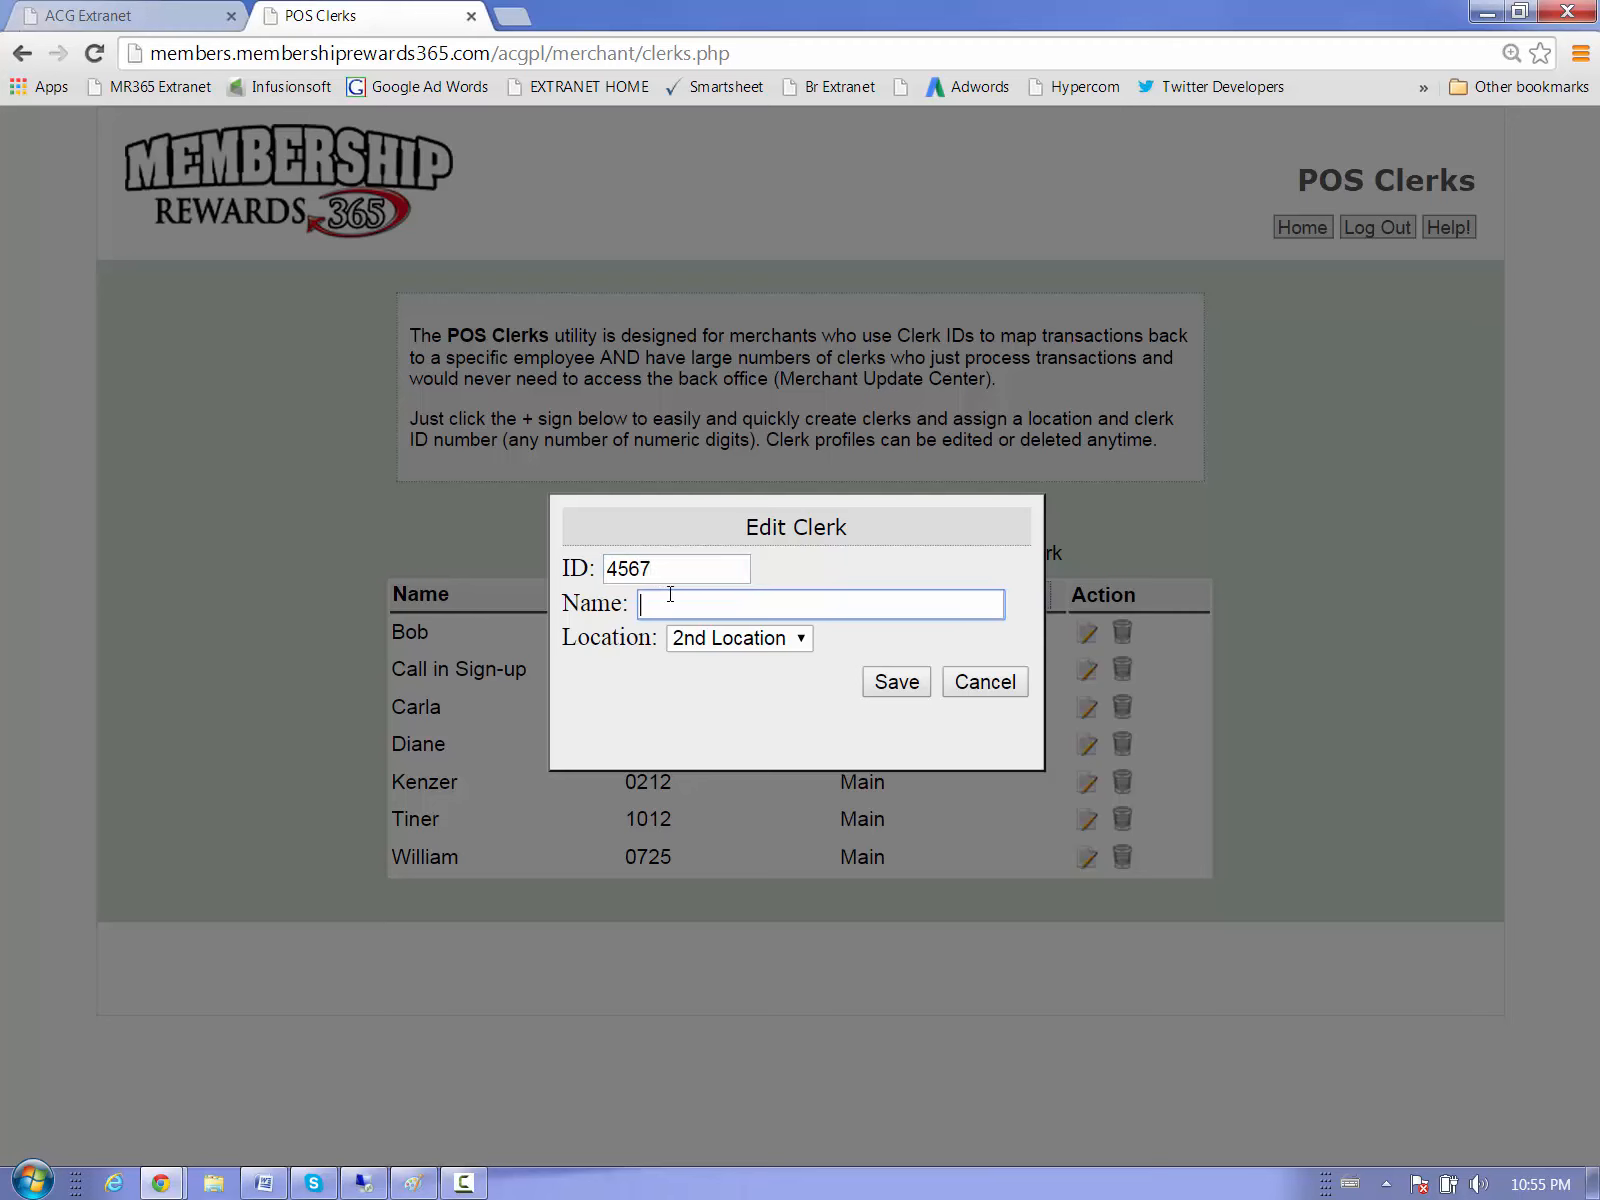
{"action": "type", "text": "Becky Ann"}
{"action": "left_click", "coordinate": [797, 642]}
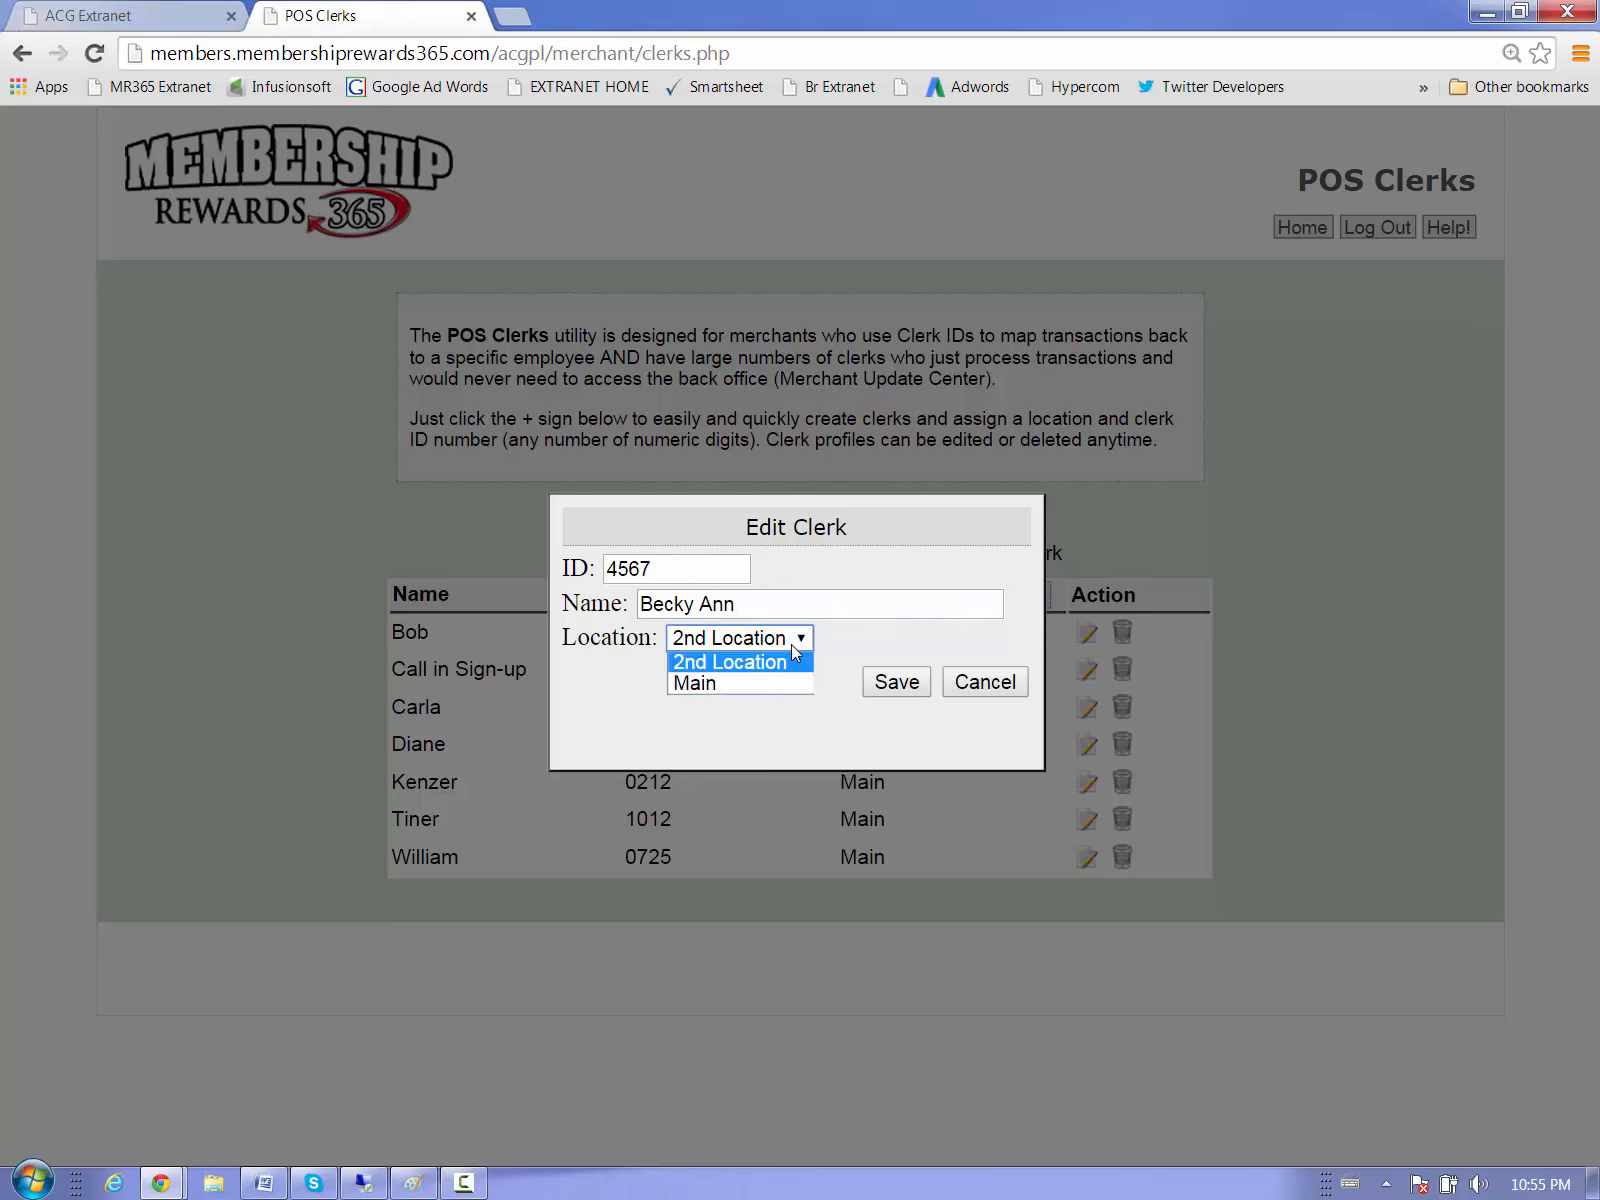
{"action": "left_click", "coordinate": [707, 683]}
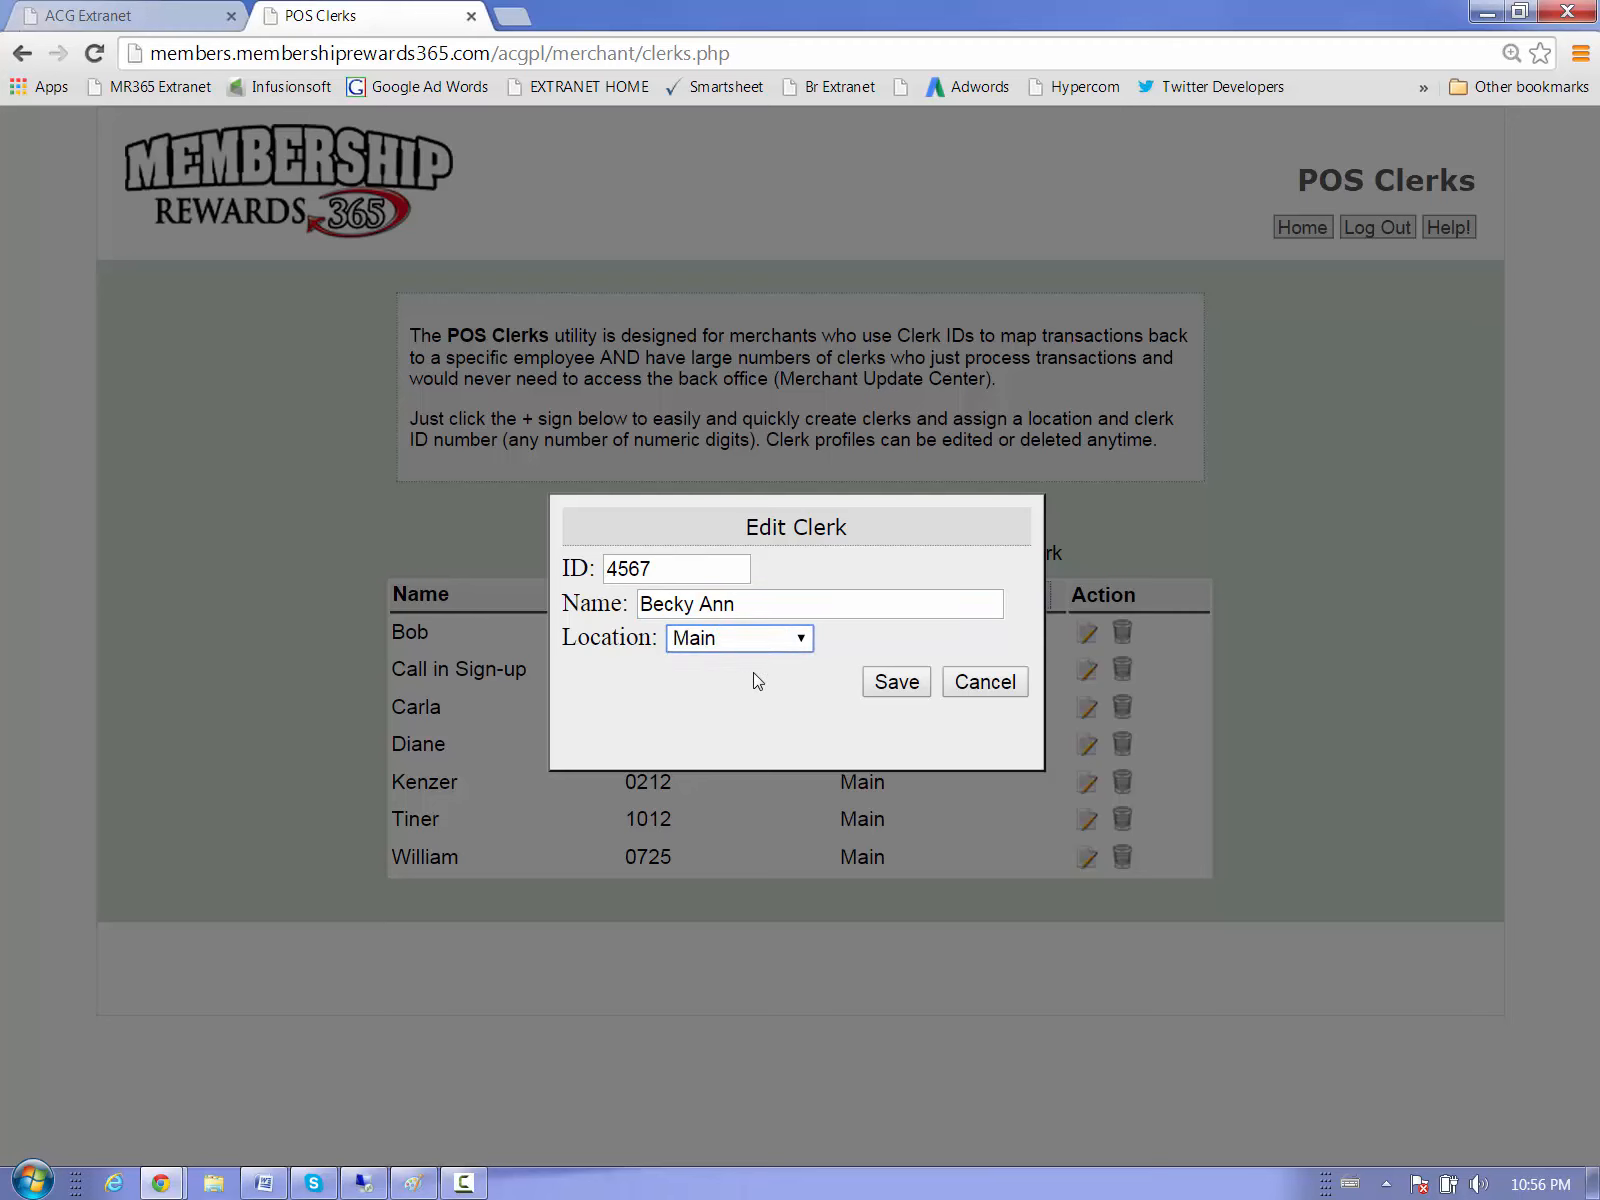
{"action": "left_click", "coordinate": [894, 683]}
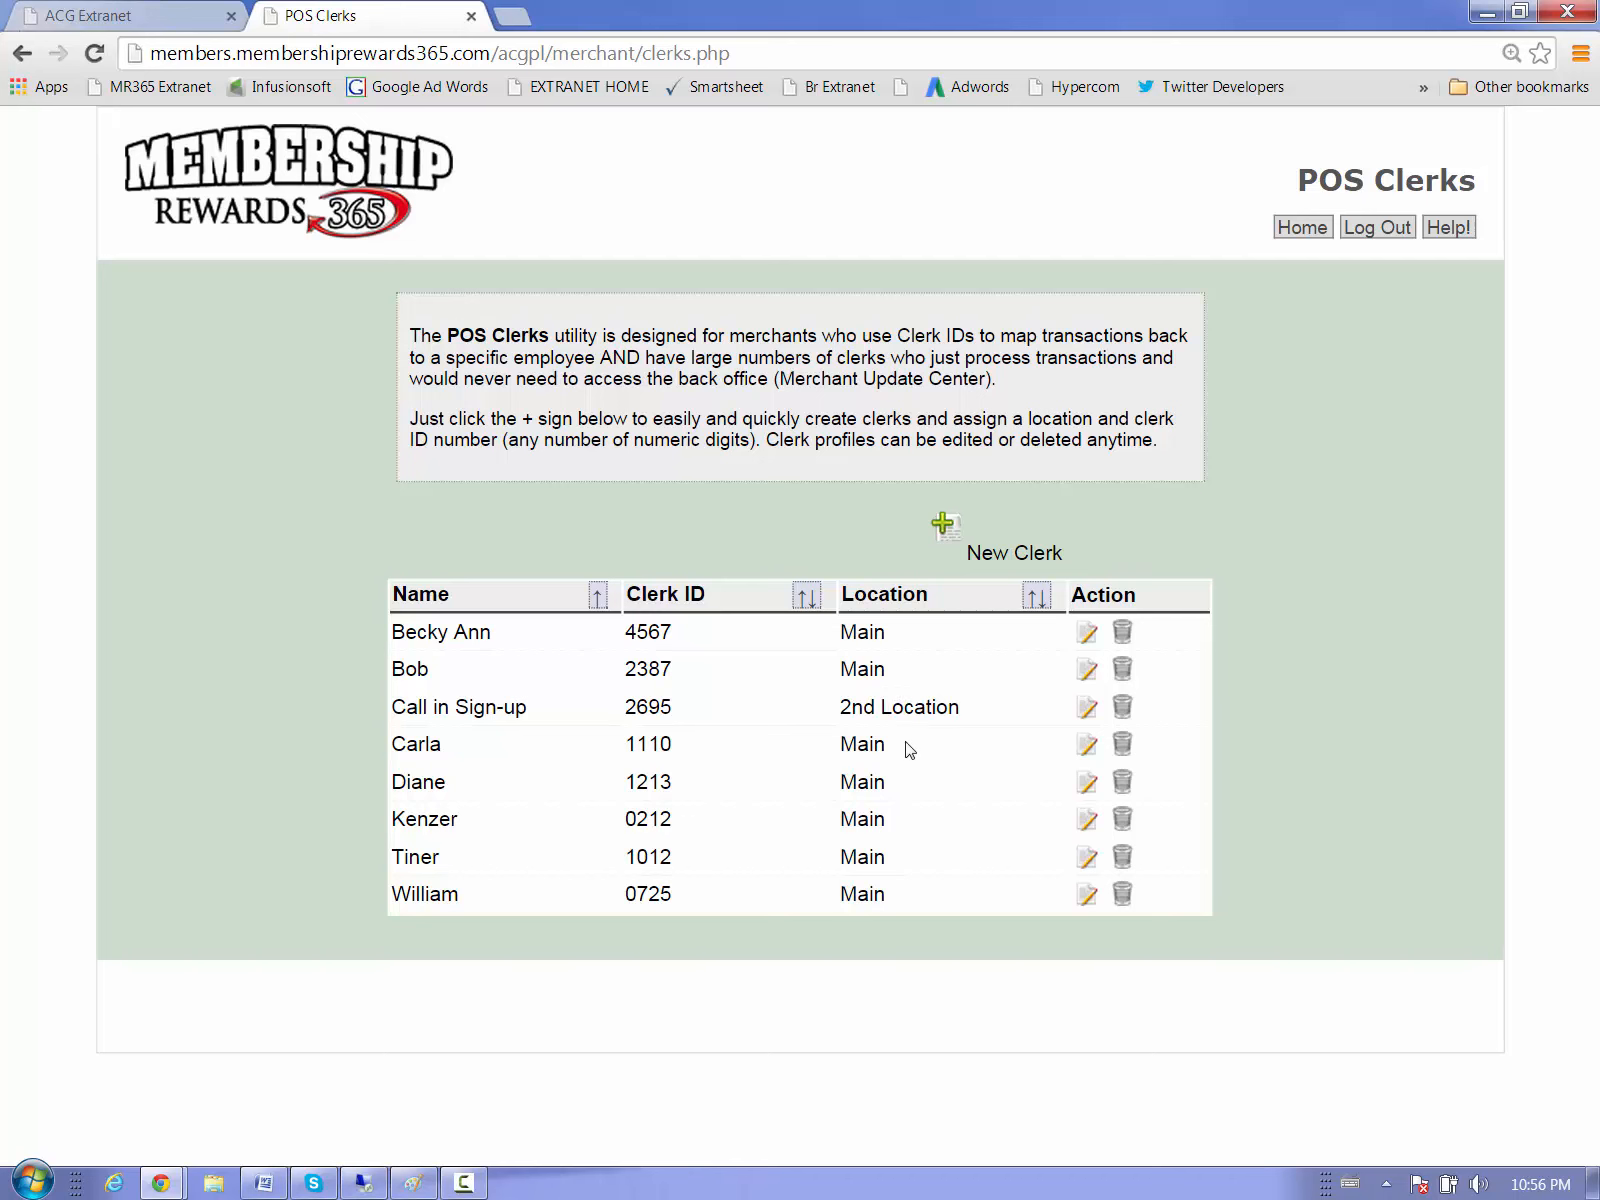
{"action": "left_click", "coordinate": [1300, 238]}
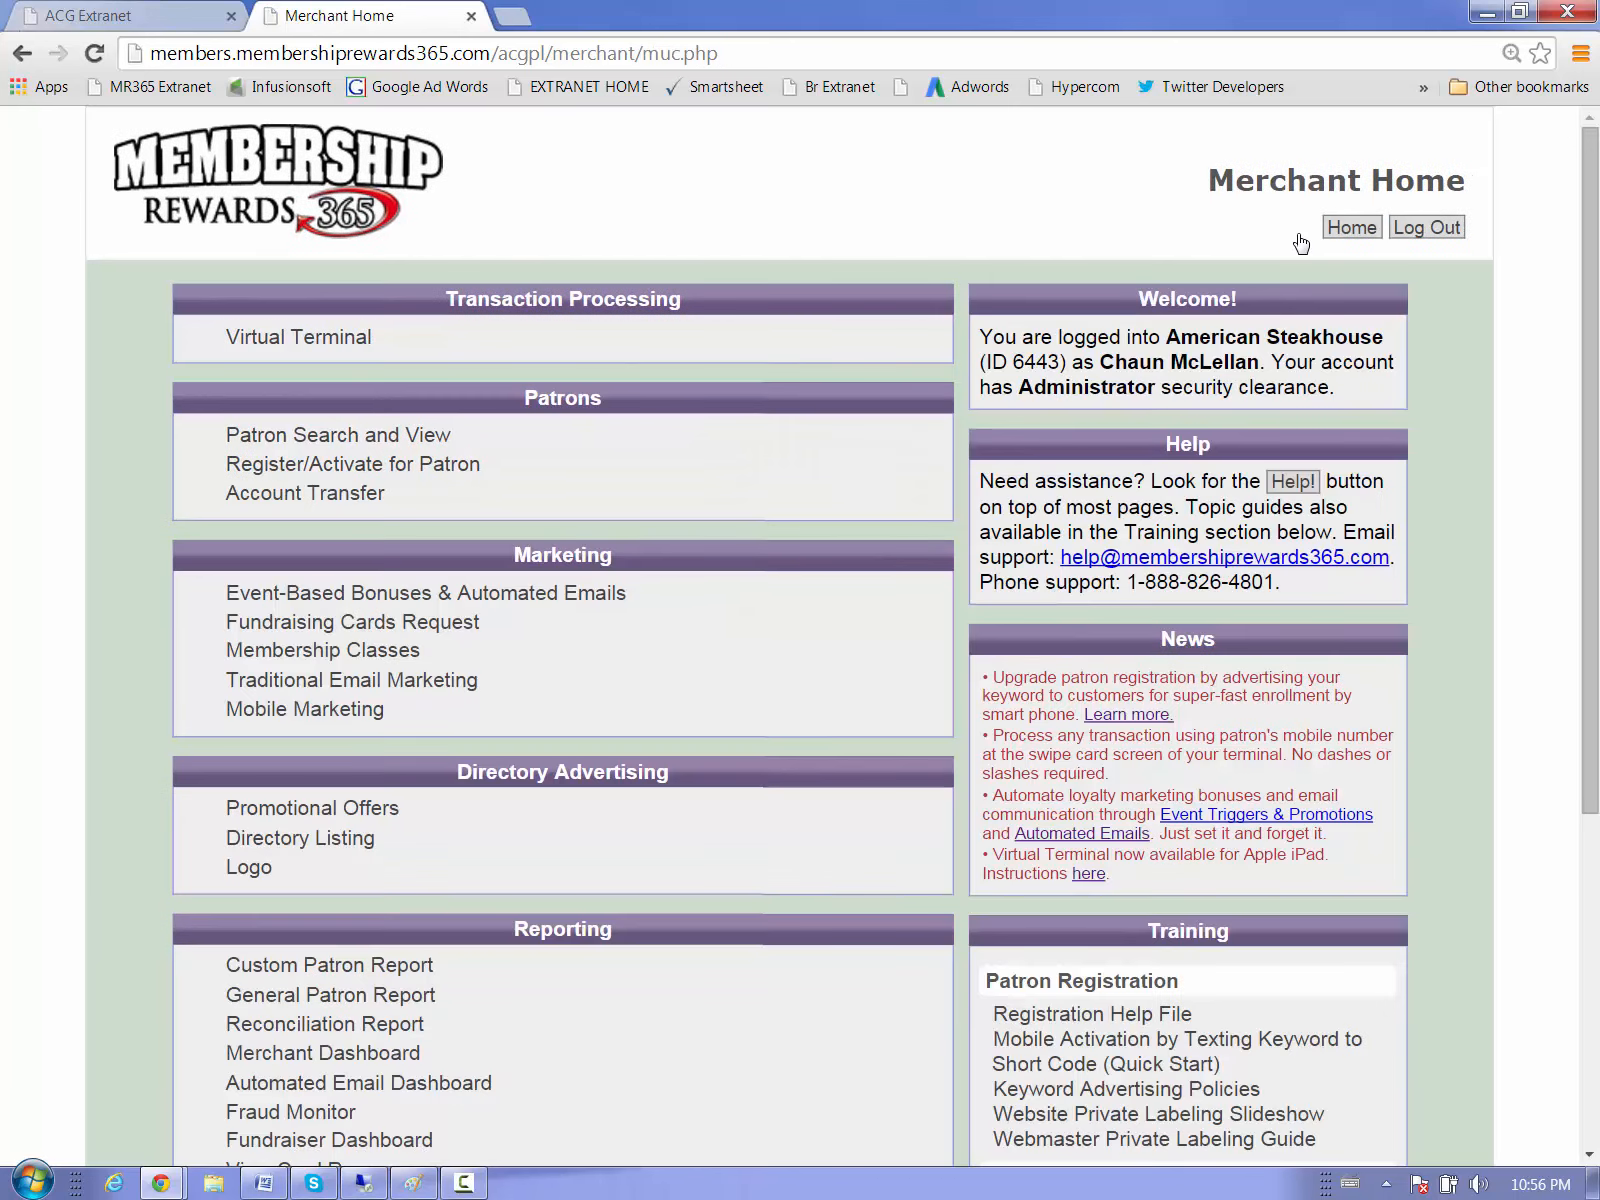
Open Locations under Settings & Utilities to list Main (Northville) and 2nd Location (Toronto)
{"action": "left_click_drag", "start_coordinate": [1585, 233], "coordinate": [1593, 461]}
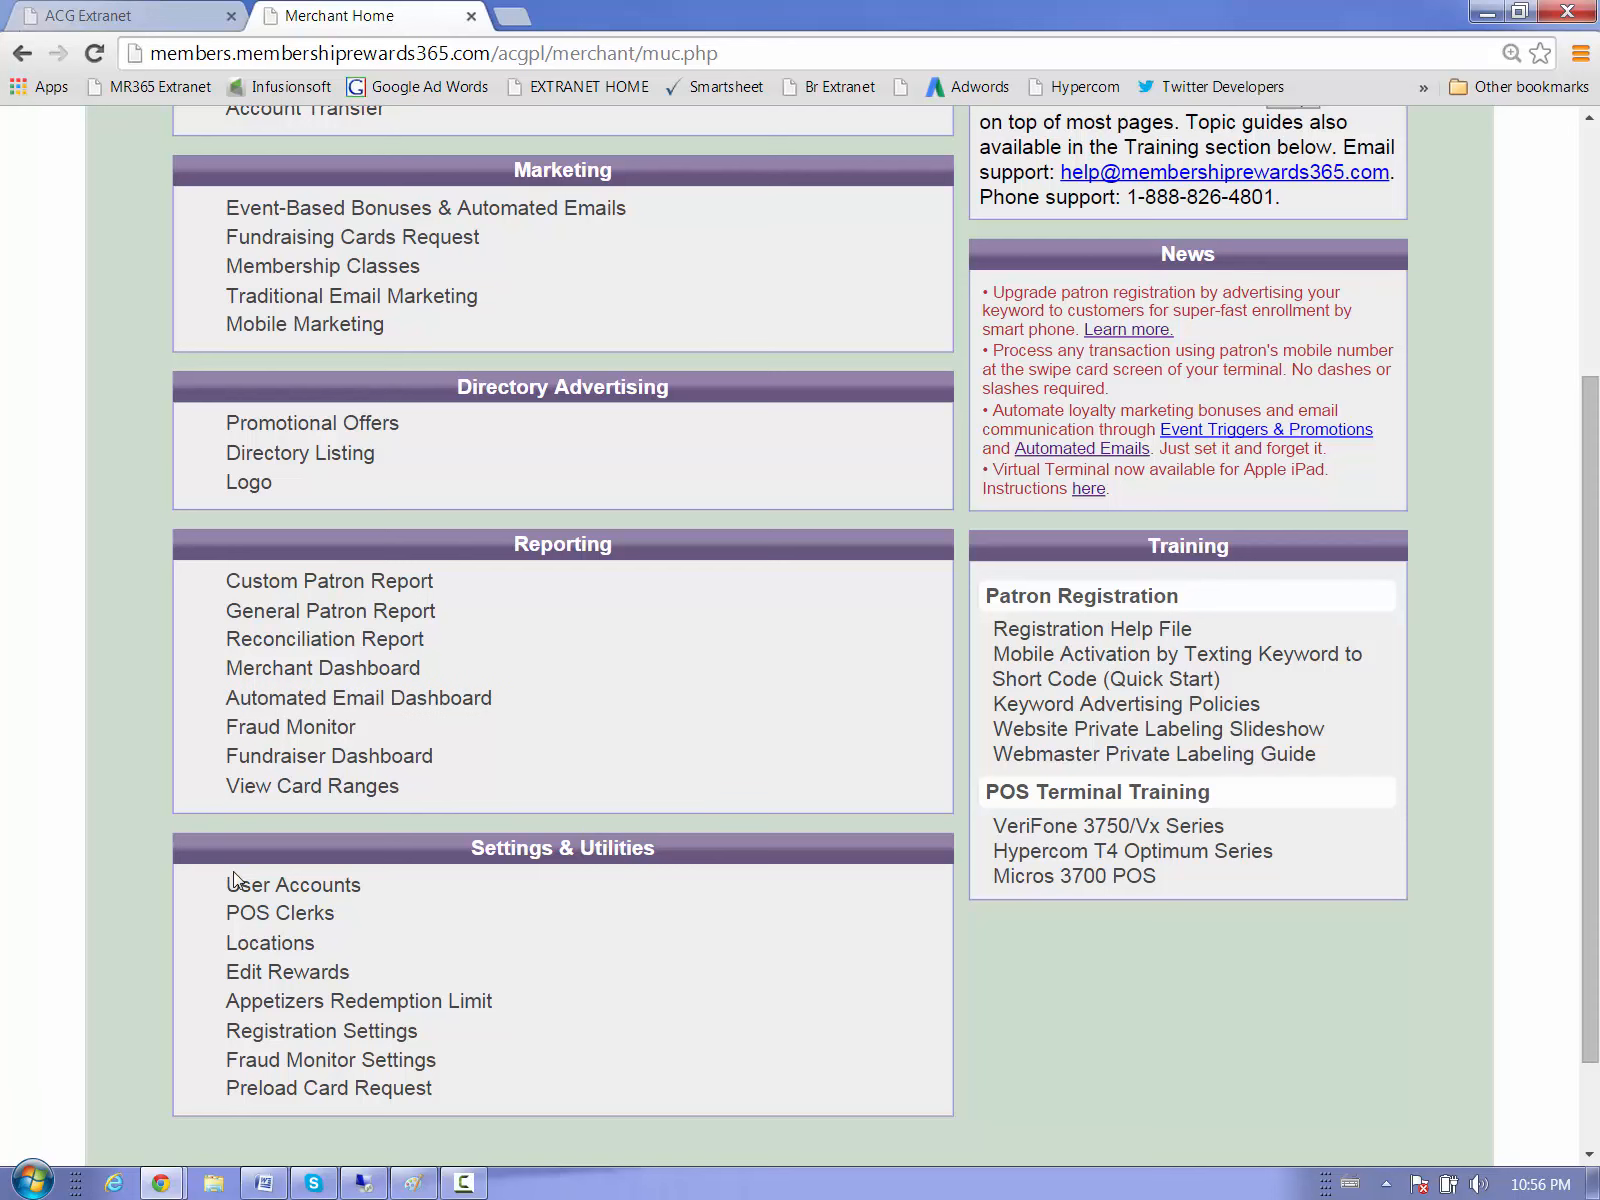
{"action": "left_click", "coordinate": [270, 950]}
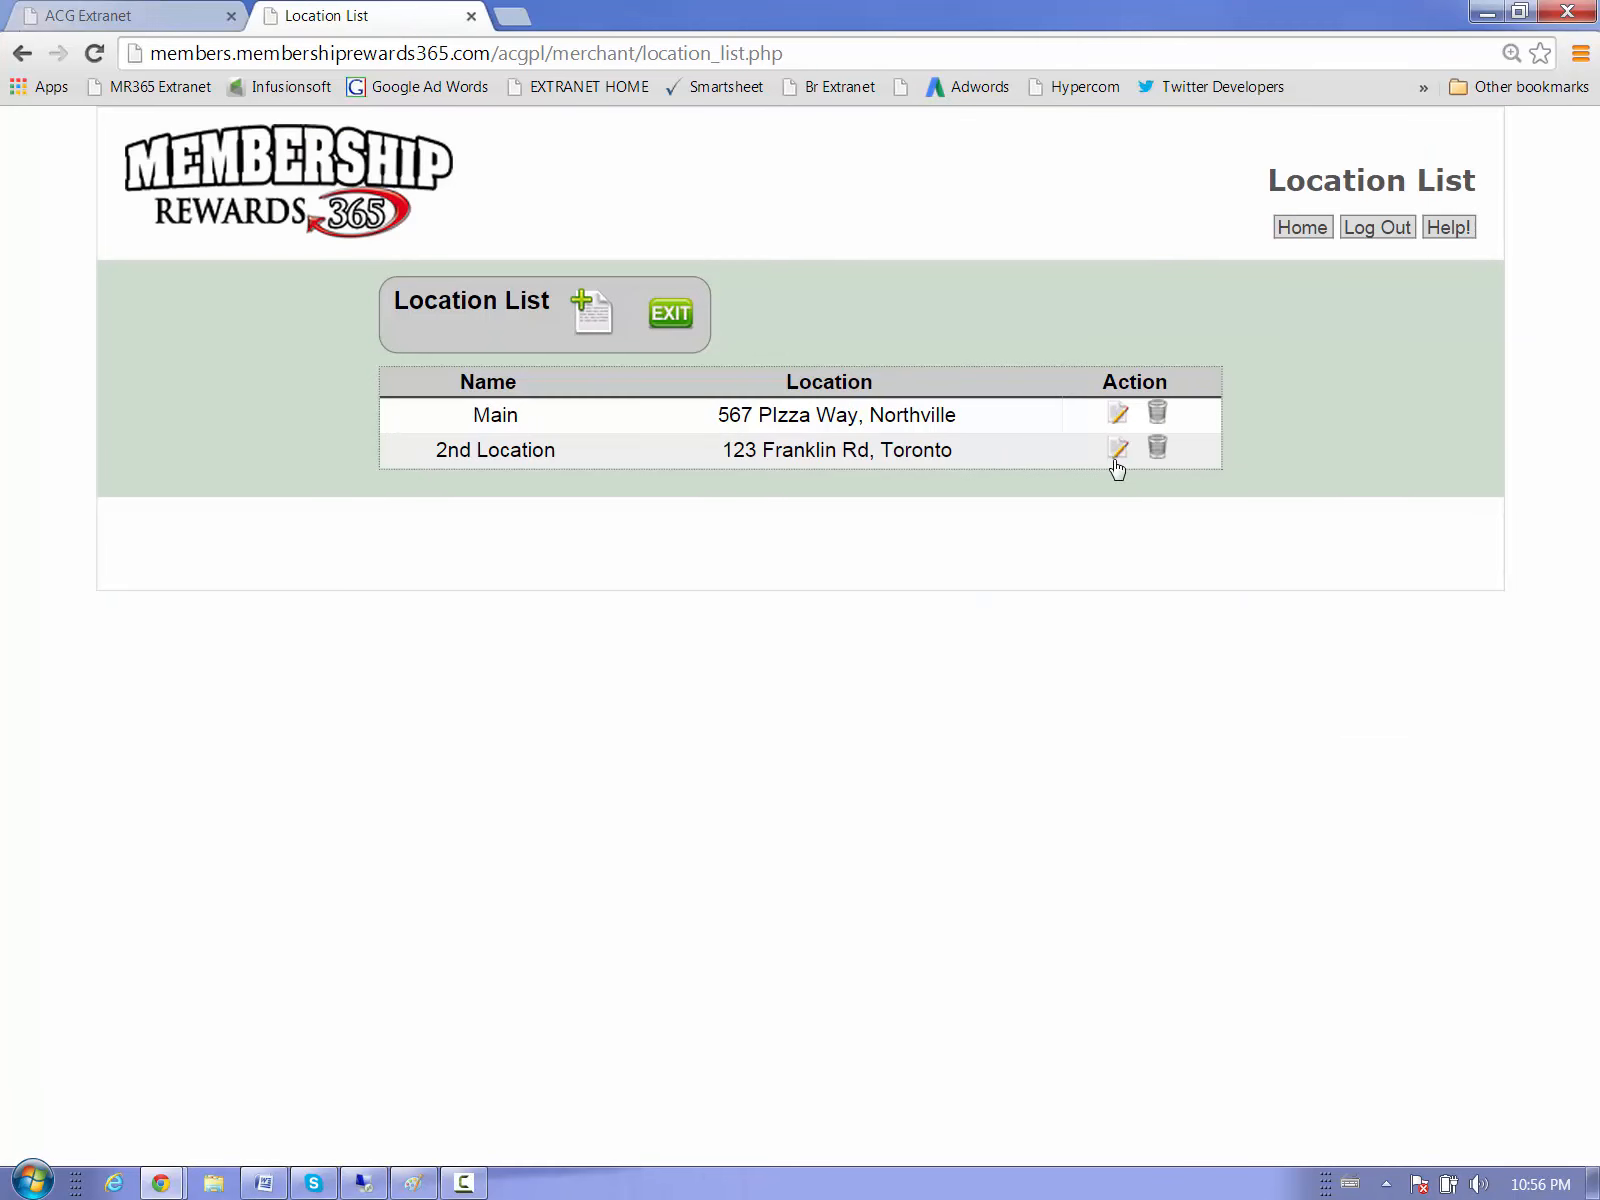
Look through the Main location's Update Location form and save it unchanged
{"action": "left_click", "coordinate": [1117, 414]}
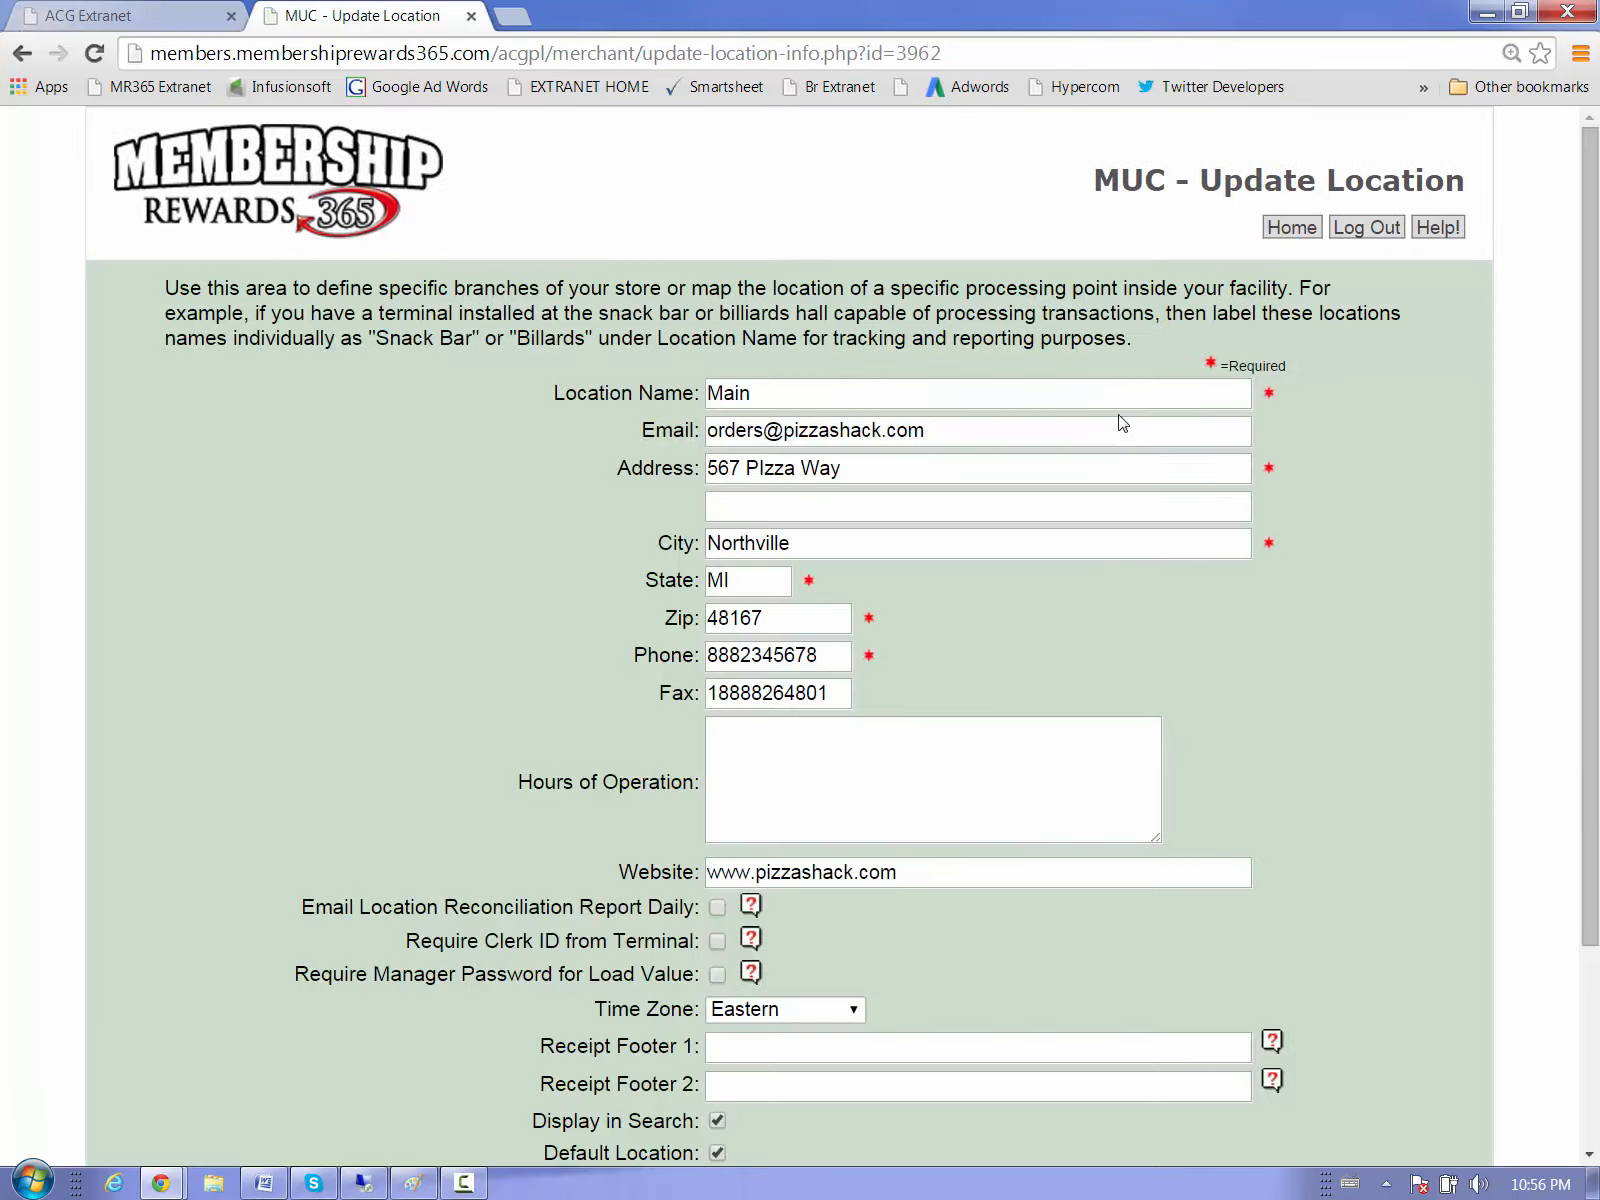
{"action": "scroll", "coordinate": [1578, 535], "scroll_direction": "down", "scroll_amount": 2}
{"action": "scroll", "coordinate": [1578, 535], "scroll_direction": "down", "scroll_amount": 2}
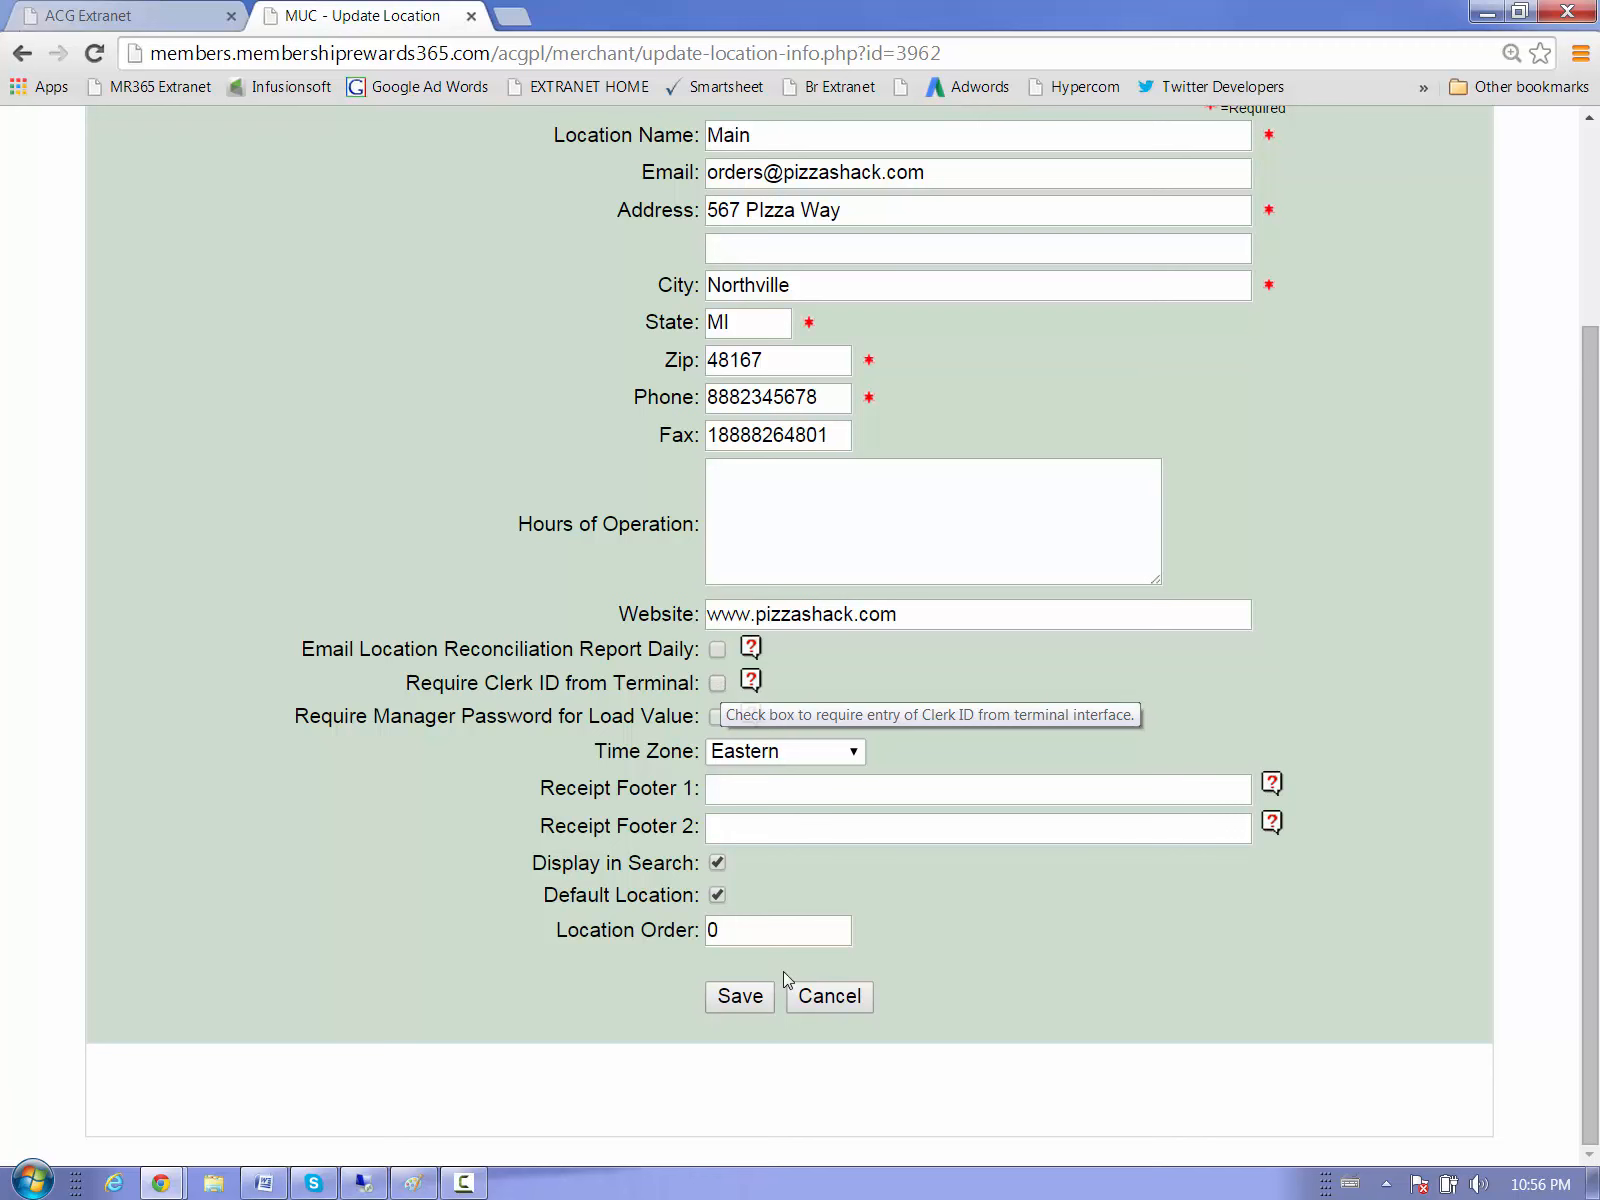
{"action": "left_click", "coordinate": [745, 1000]}
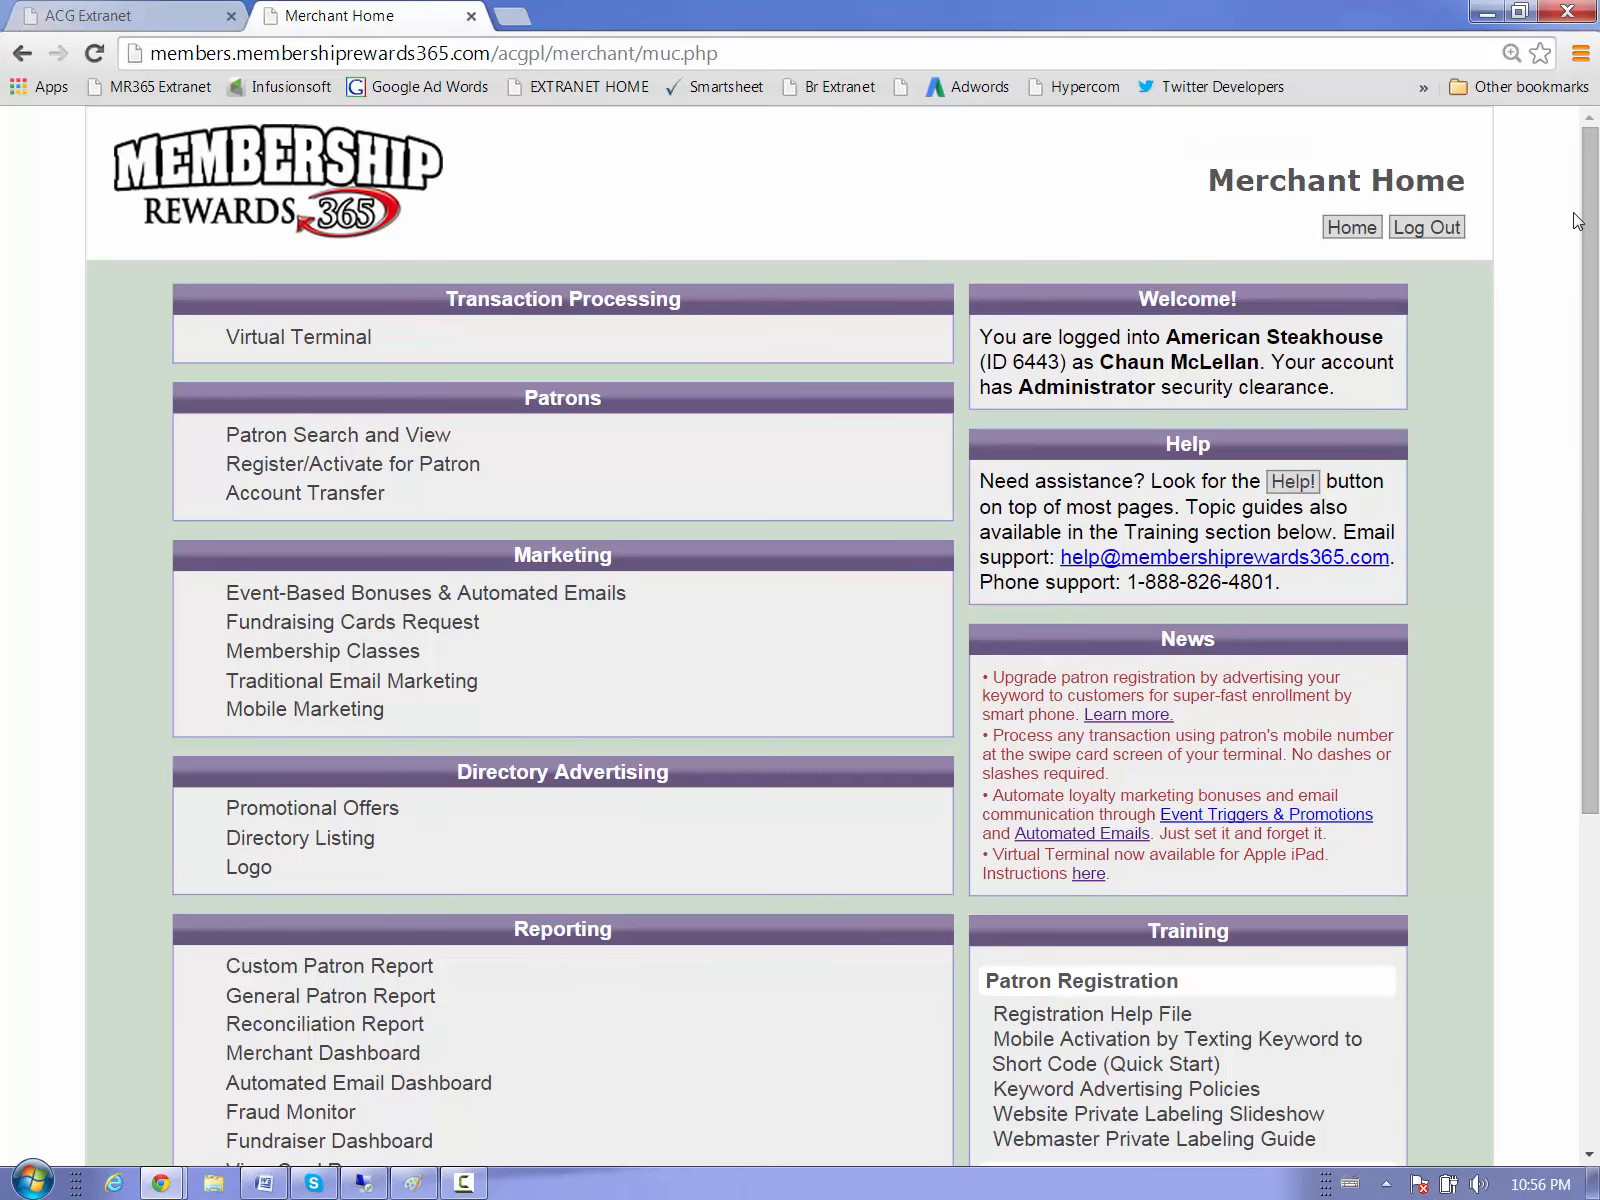
{"action": "left_click_drag", "start_coordinate": [1589, 238], "coordinate": [1596, 480]}
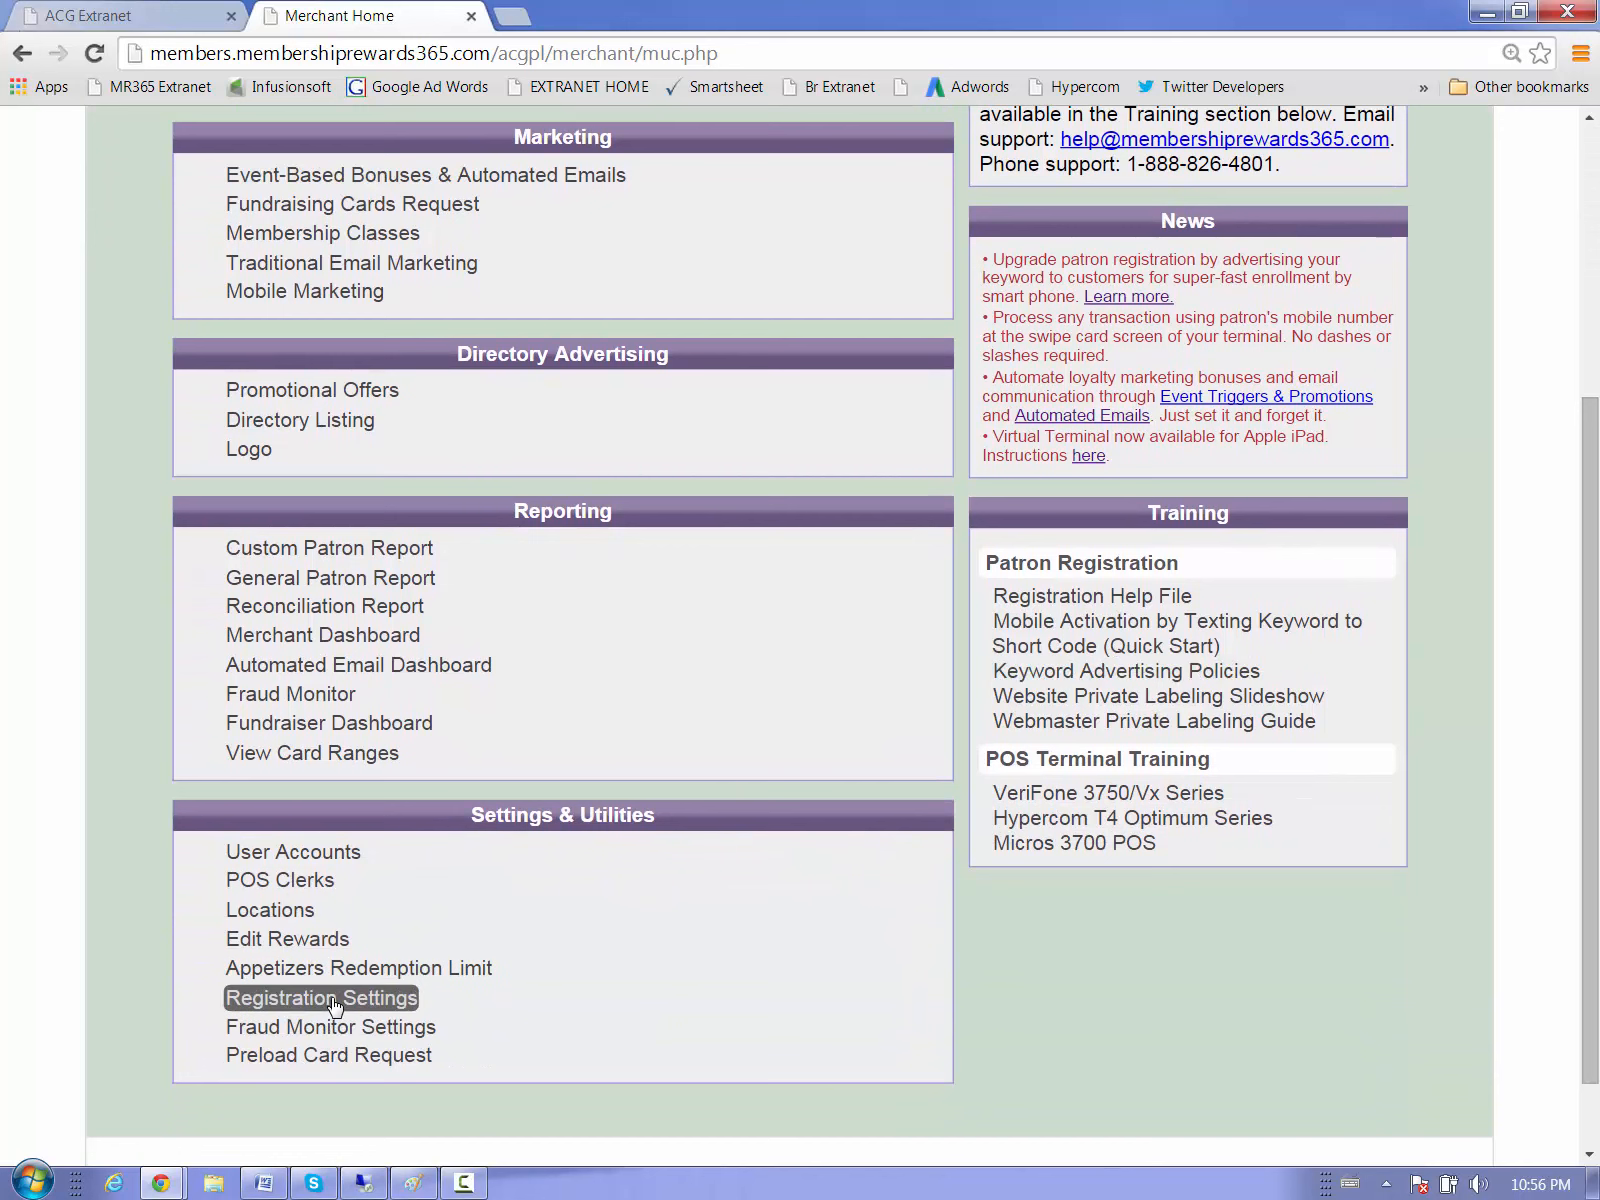